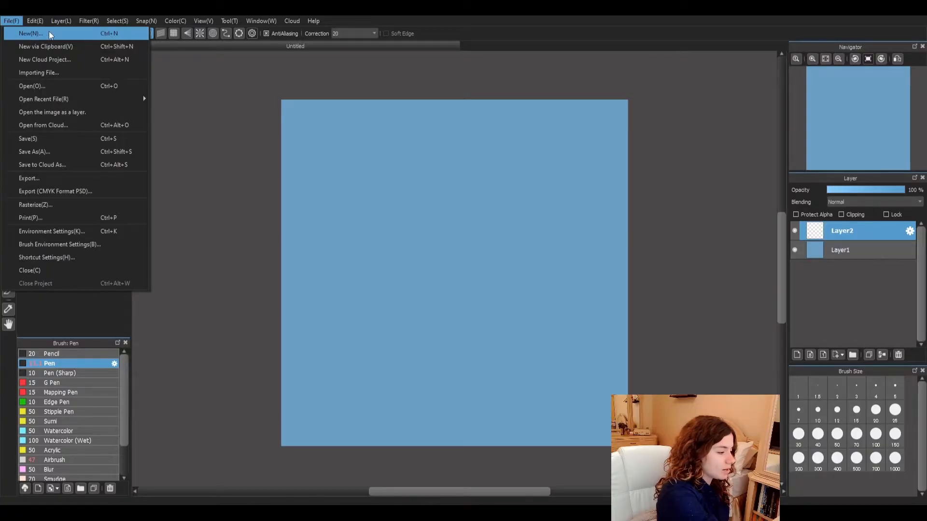
{"action": "left_click", "coordinate": [661, 225]}
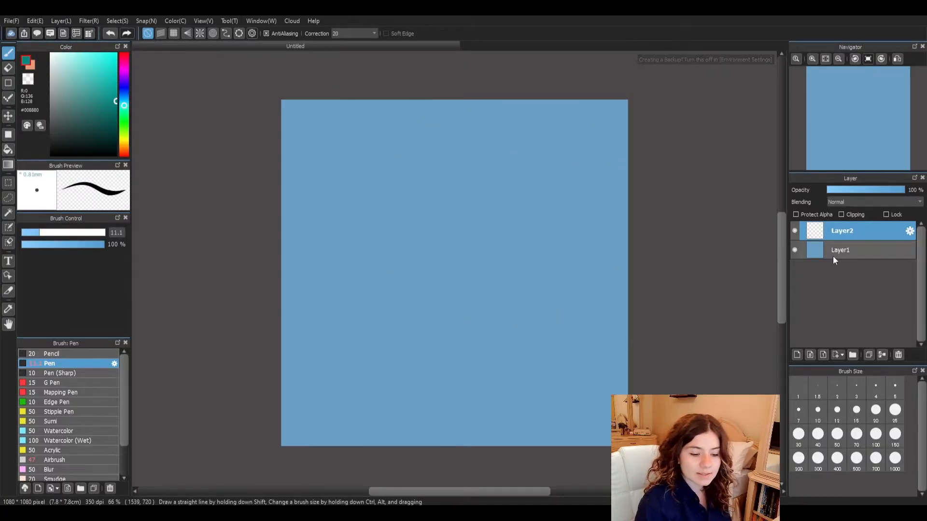
{"action": "left_click", "coordinate": [857, 251]}
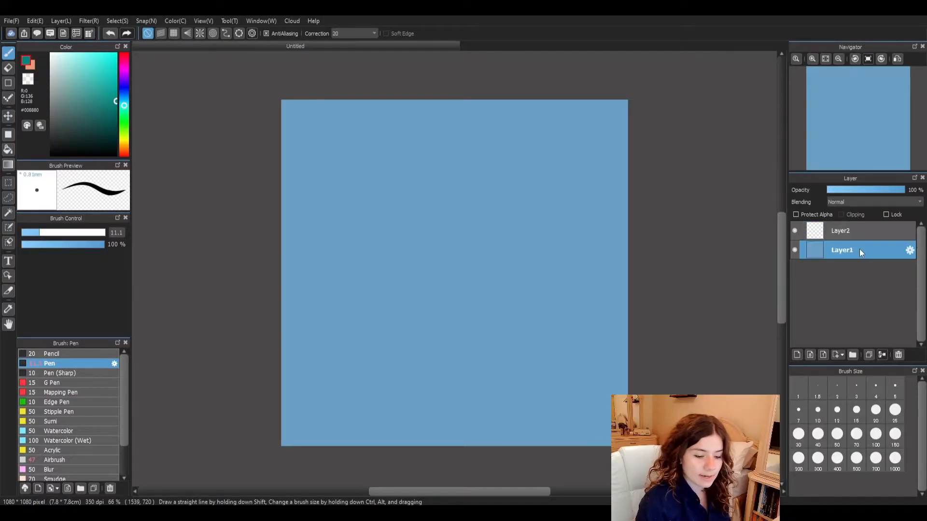
{"action": "left_click", "coordinate": [9, 149]}
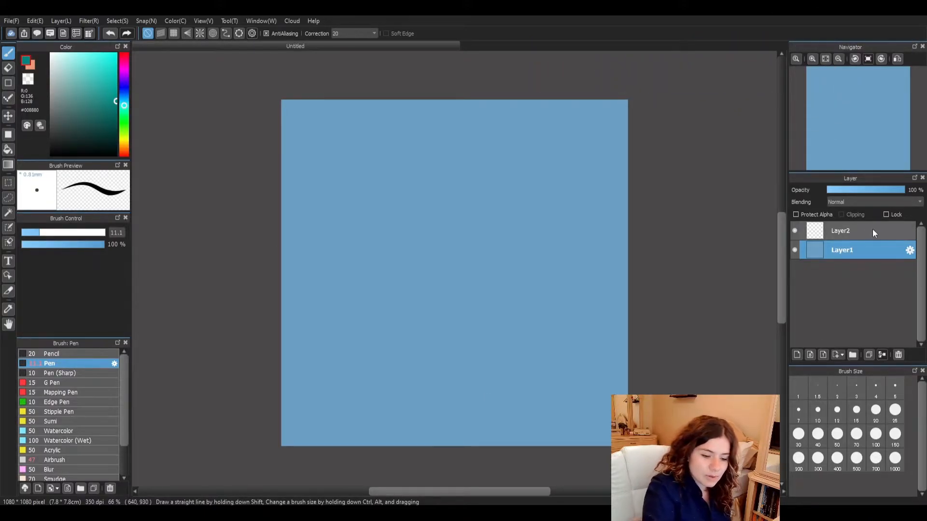
Step: On Layer2, draw the crystal's upper point as an inverted V in dark teal #008179, above the canvas centre
{"action": "left_click", "coordinate": [856, 230]}
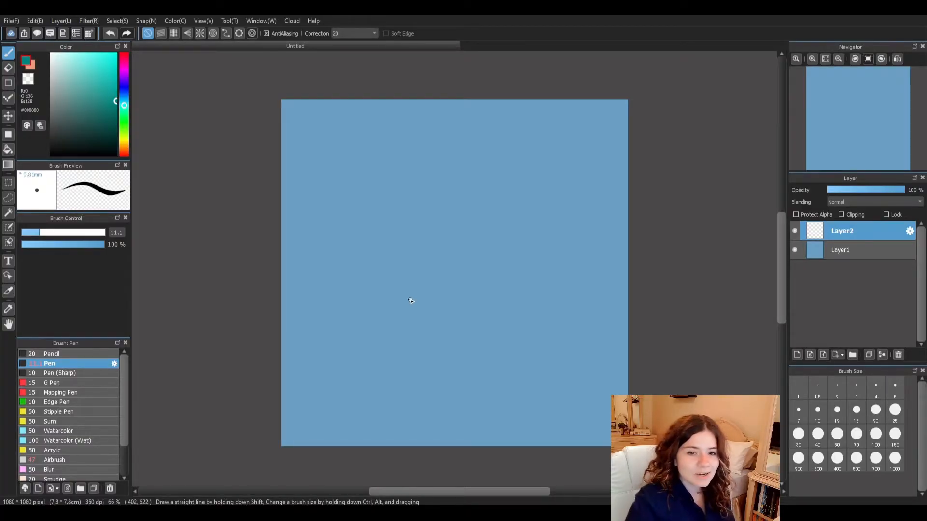
{"action": "left_click_drag", "start_coordinate": [117, 106], "coordinate": [128, 114]}
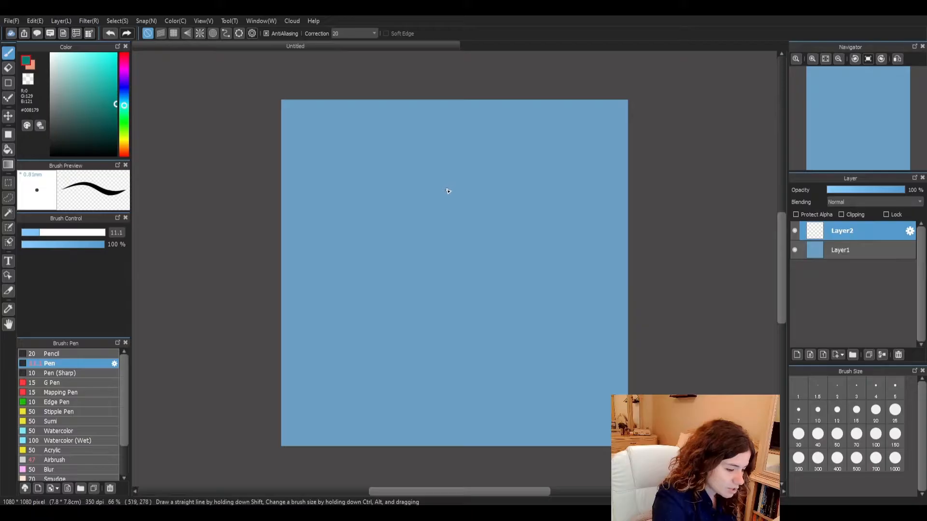
{"action": "mouse_move", "coordinate": [424, 230]}
{"action": "left_mouse_down"}
{"action": "mouse_move", "coordinate": [451, 187]}
{"action": "mouse_move", "coordinate": [475, 224]}
{"action": "mouse_move", "coordinate": [450, 182]}
{"action": "mouse_move", "coordinate": [484, 227]}
{"action": "left_mouse_up"}
{"action": "key", "text": "ctrl+z"}
{"action": "key", "text": "ctrl+z"}
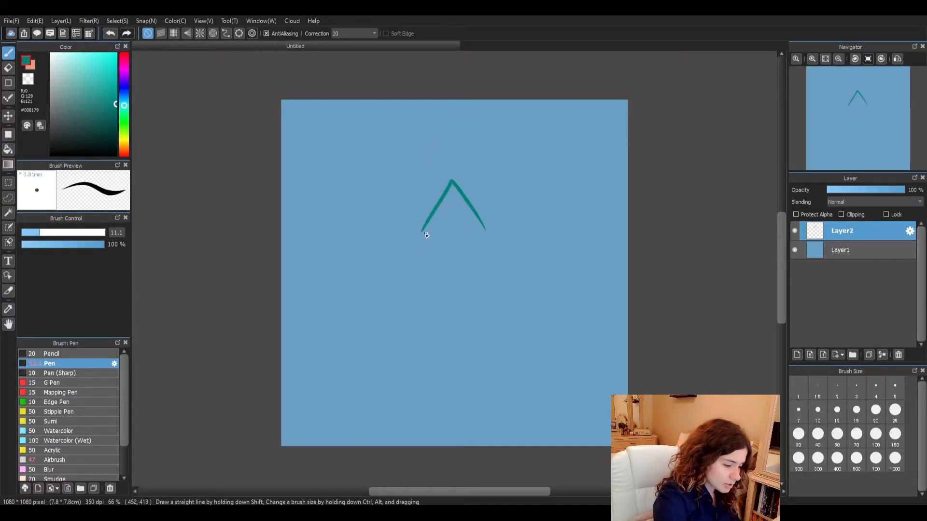
Step: Draw the crystal's left side as a vertical line down from the left end of the upper point, redoing strokes as needed
{"action": "left_click_drag", "start_coordinate": [421, 233], "coordinate": [421, 278]}
{"action": "key", "text": "ctrl+z"}
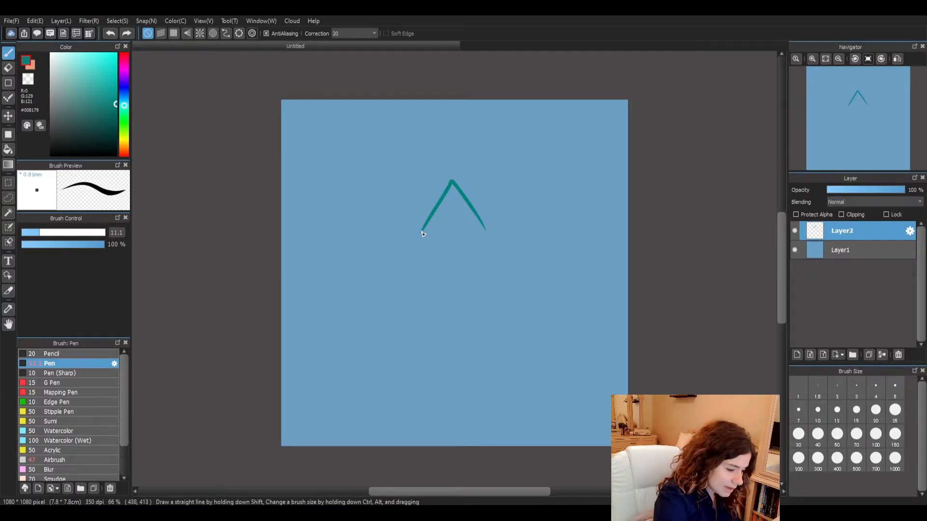
{"action": "left_click_drag", "start_coordinate": [423, 233], "coordinate": [423, 330]}
{"action": "key", "text": "ctrl+z"}
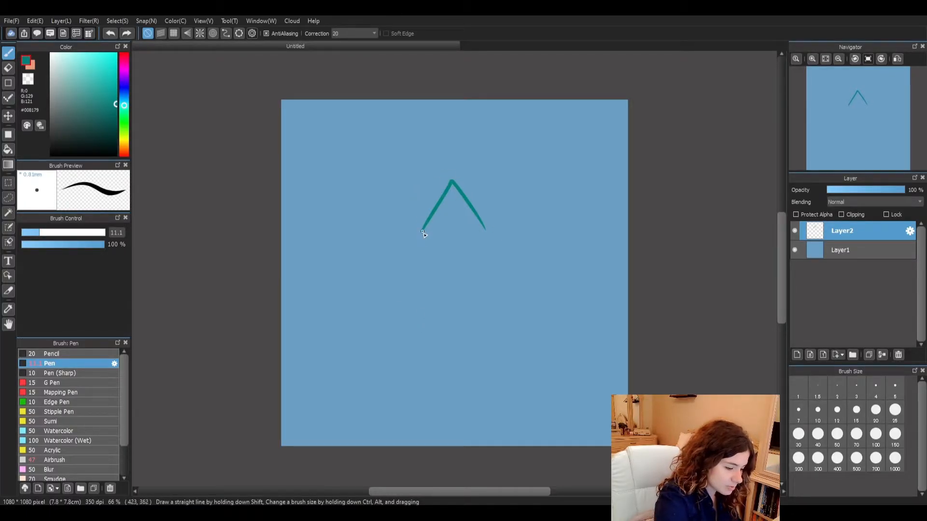
{"action": "left_click_drag", "start_coordinate": [423, 232], "coordinate": [428, 303]}
Step: Draw the crystal's right side as a vertical line down from the upper point, ending level with the left side
{"action": "left_click_drag", "start_coordinate": [485, 229], "coordinate": [485, 308]}
{"action": "key", "text": "ctrl+z"}
{"action": "left_click_drag", "start_coordinate": [485, 231], "coordinate": [487, 297]}
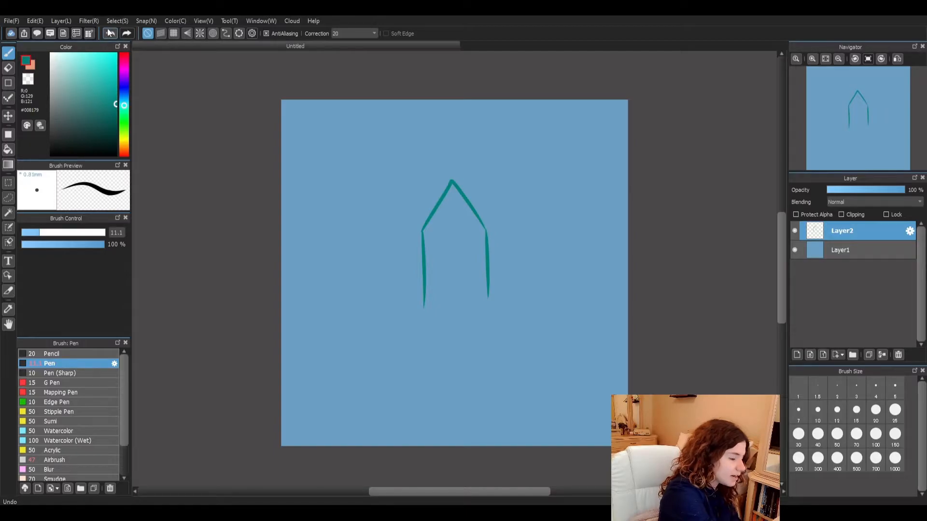
{"action": "key", "text": "ctrl+z"}
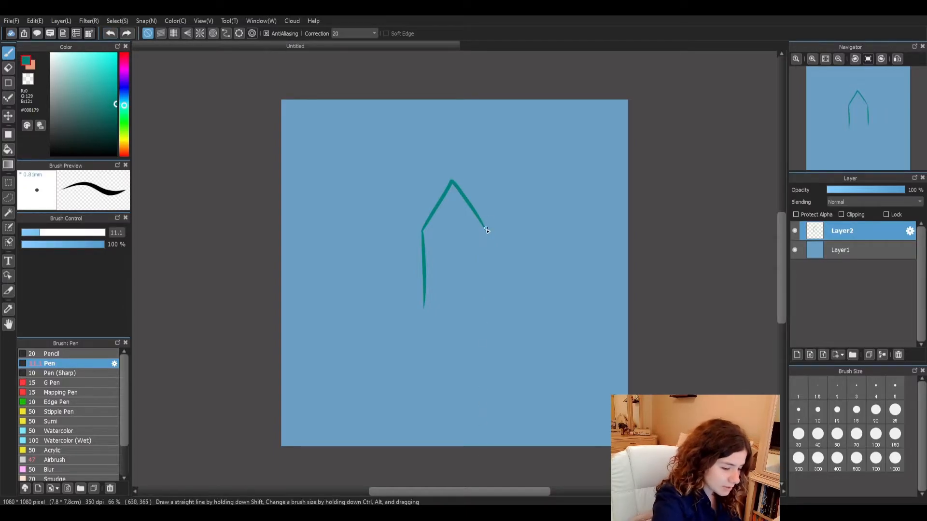
{"action": "left_click_drag", "start_coordinate": [486, 231], "coordinate": [488, 308]}
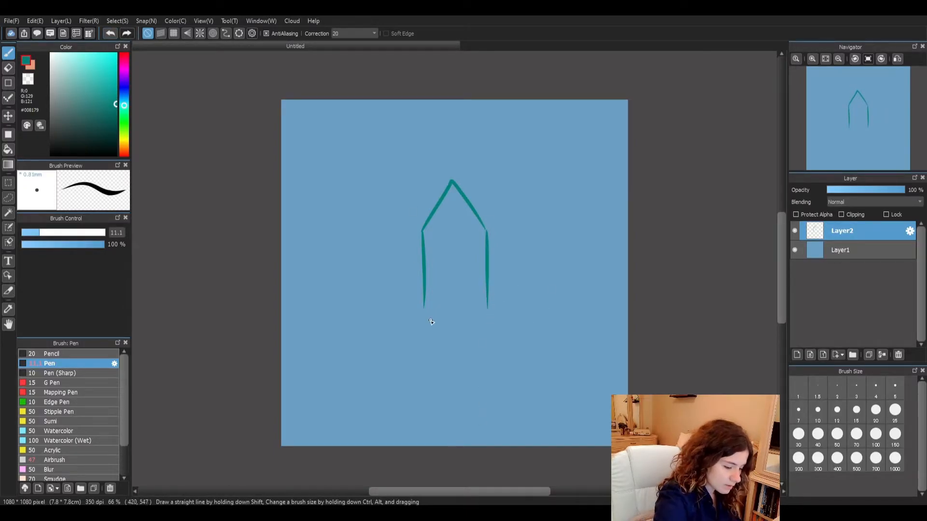
{"action": "left_click_drag", "start_coordinate": [483, 225], "coordinate": [487, 232]}
{"action": "key", "text": "ctrl+z"}
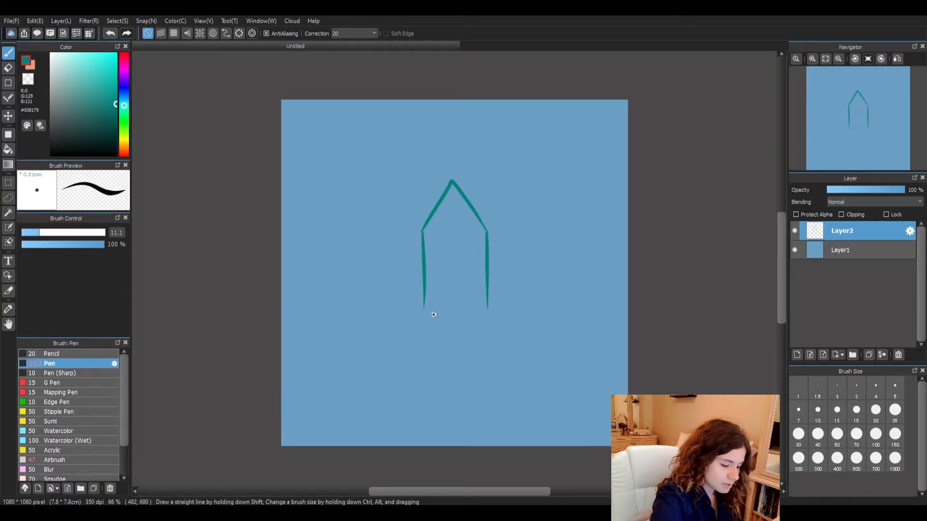
Step: Close the crystal's outline with two slanted lines meeting in a lower point, and erase the overshoot at the tip
{"action": "left_click_drag", "start_coordinate": [424, 308], "coordinate": [466, 355]}
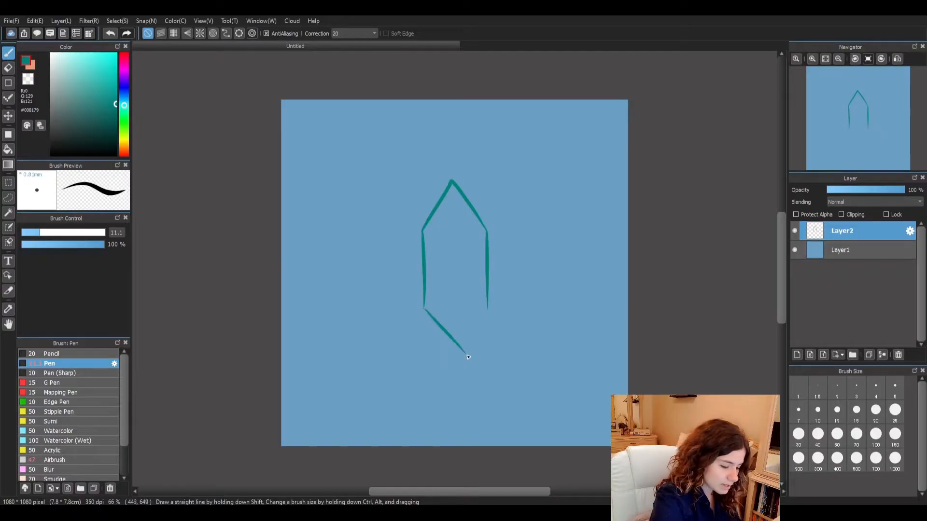
{"action": "key", "text": "ctrl+z"}
{"action": "left_click_drag", "start_coordinate": [423, 309], "coordinate": [458, 355]}
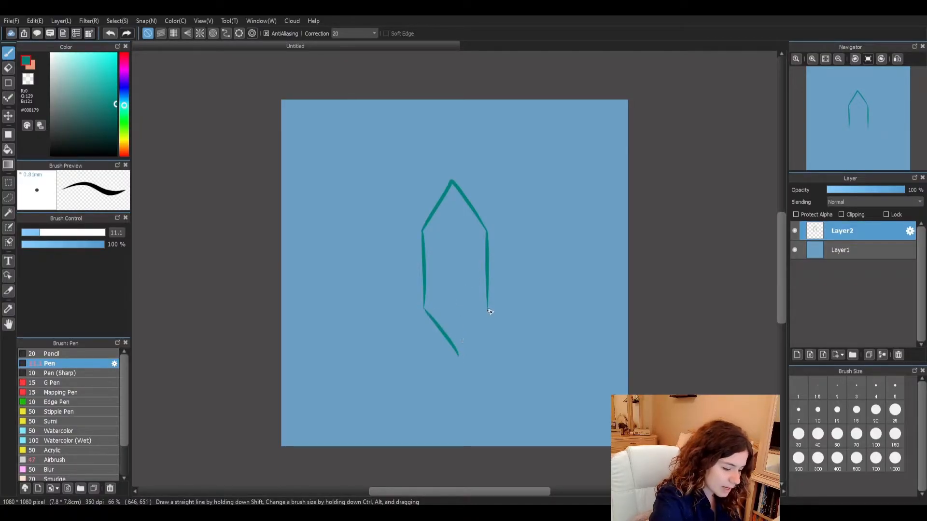
{"action": "left_click_drag", "start_coordinate": [488, 310], "coordinate": [459, 355]}
{"action": "key", "text": "ctrl+z"}
{"action": "key", "text": "ctrl+z"}
{"action": "left_click_drag", "start_coordinate": [424, 309], "coordinate": [466, 356]}
{"action": "left_click_drag", "start_coordinate": [488, 308], "coordinate": [462, 352]}
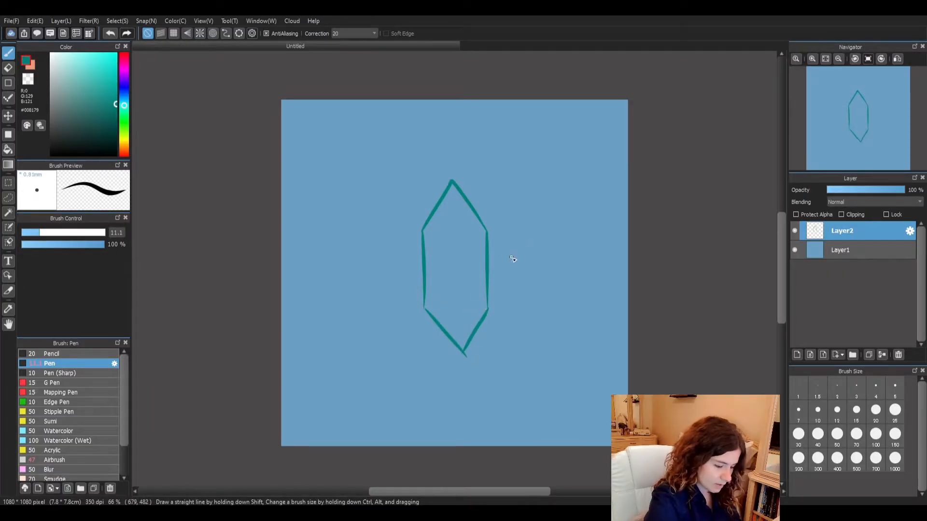
{"action": "left_click", "coordinate": [23, 73]}
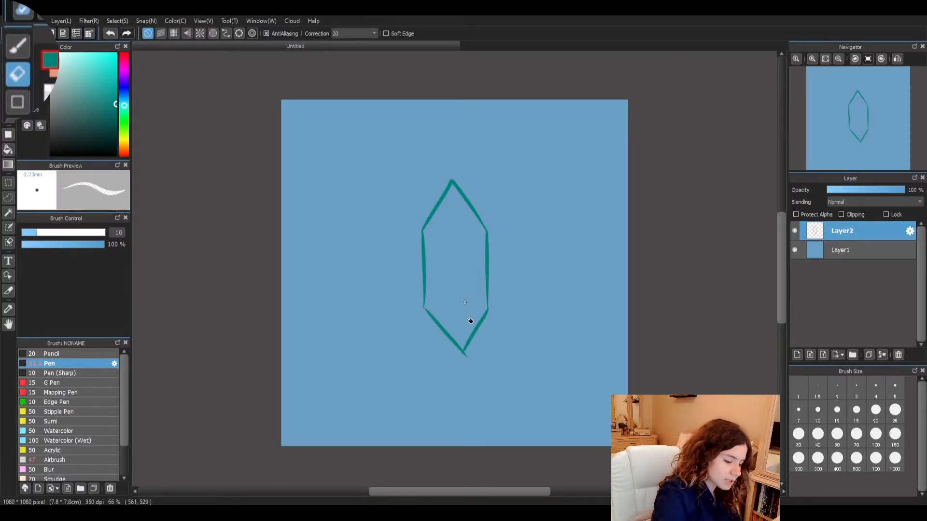
{"action": "left_click_drag", "start_coordinate": [473, 353], "coordinate": [462, 360]}
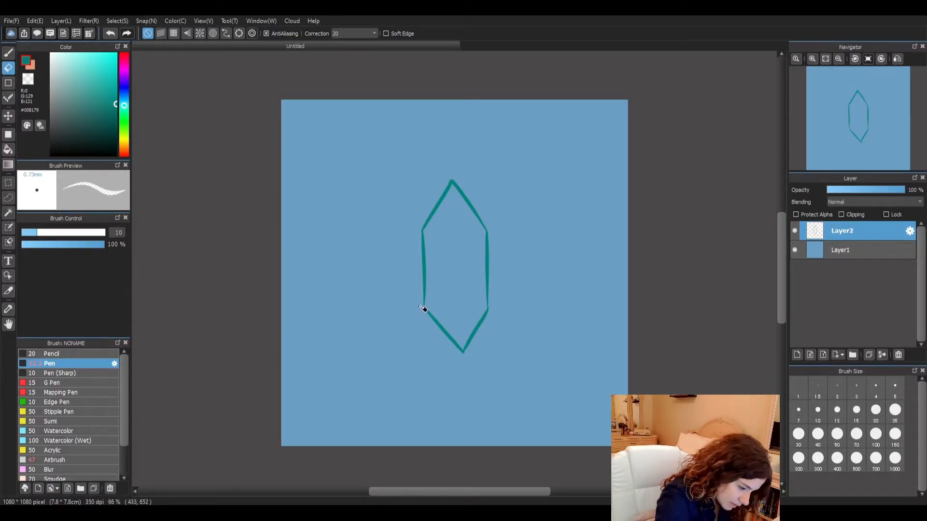
Step: With the Pen brush, draw a short facet line inward from each of the crystal's six corners
{"action": "left_click", "coordinate": [9, 52]}
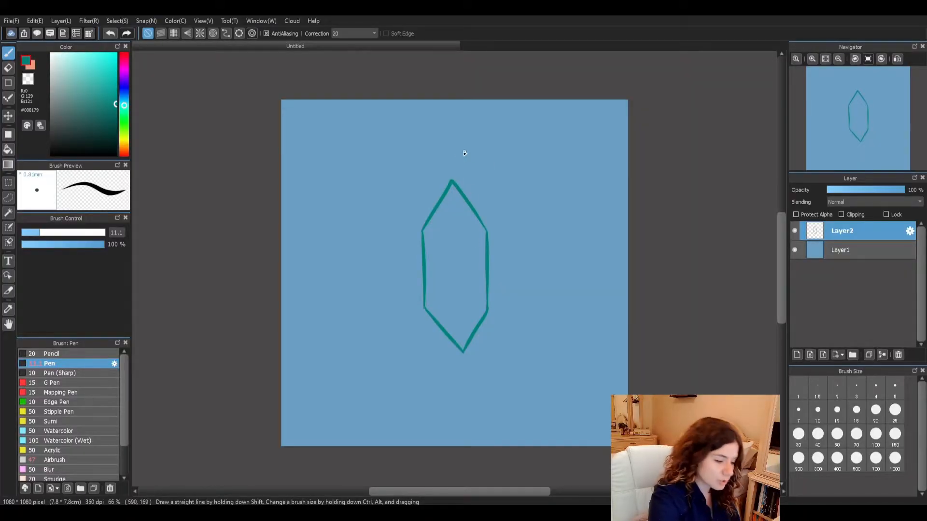
{"action": "left_click_drag", "start_coordinate": [452, 182], "coordinate": [443, 238]}
{"action": "left_click_drag", "start_coordinate": [425, 308], "coordinate": [439, 293]}
{"action": "left_click_drag", "start_coordinate": [462, 350], "coordinate": [461, 318]}
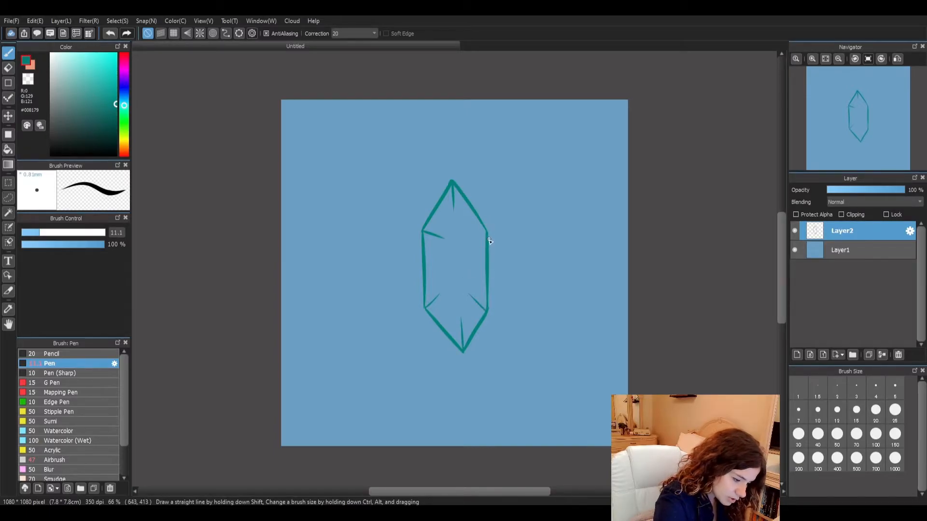
{"action": "left_click_drag", "start_coordinate": [487, 310], "coordinate": [472, 296]}
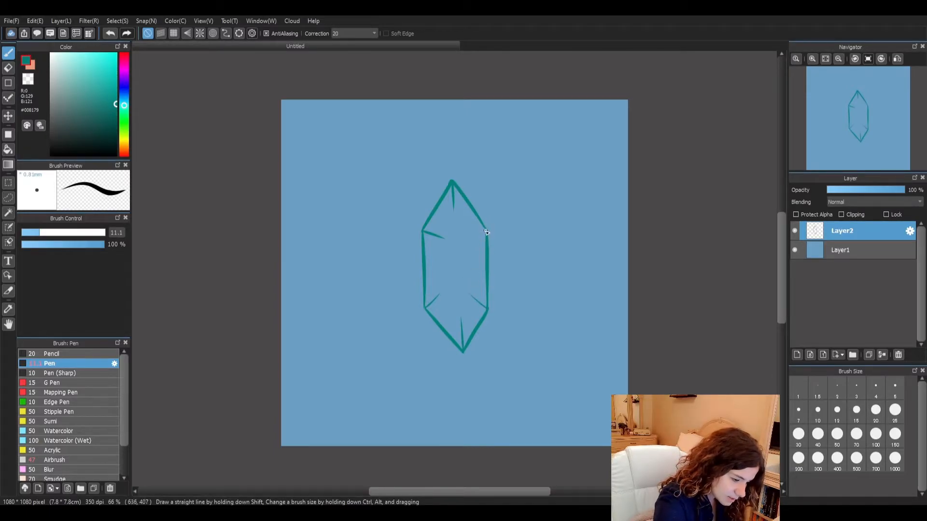
{"action": "left_click_drag", "start_coordinate": [487, 231], "coordinate": [470, 241]}
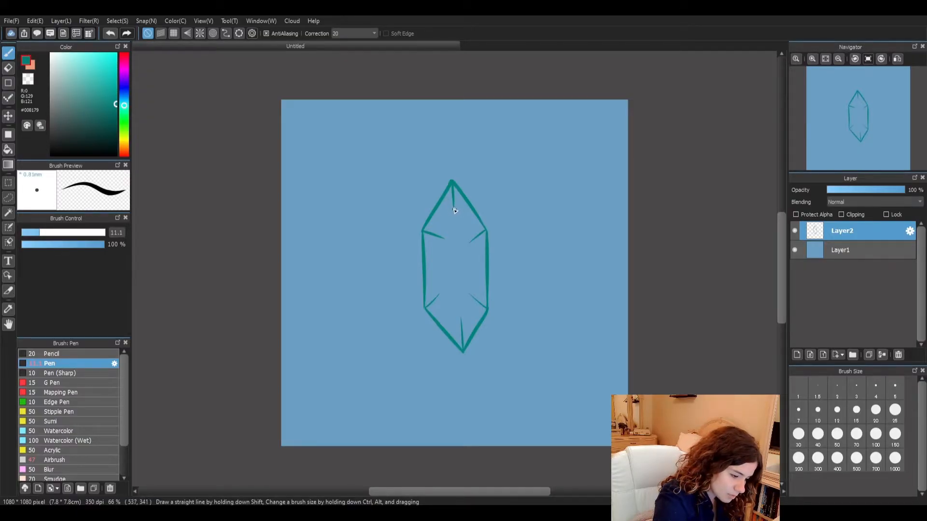
Step: Connect the facet line ends along the crystal's left side, bottom and upper right to form the inner facet's edges
{"action": "mouse_move", "coordinate": [444, 236]}
{"action": "left_mouse_down"}
{"action": "mouse_move", "coordinate": [452, 209]}
{"action": "mouse_move", "coordinate": [440, 289]}
{"action": "mouse_move", "coordinate": [461, 320]}
{"action": "mouse_move", "coordinate": [472, 299]}
{"action": "left_mouse_up"}
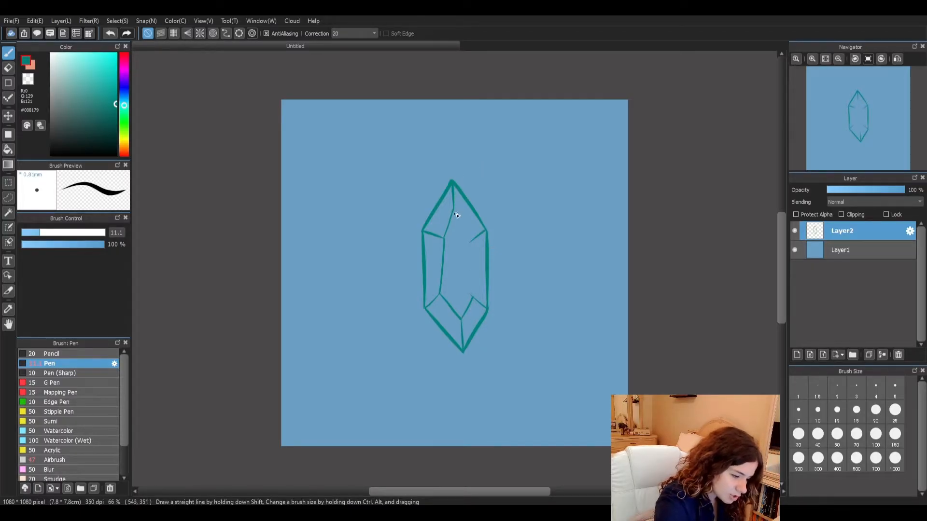
{"action": "left_click_drag", "start_coordinate": [453, 208], "coordinate": [470, 242]}
{"action": "key", "text": "ctrl+z"}
{"action": "left_click_drag", "start_coordinate": [453, 209], "coordinate": [473, 295]}
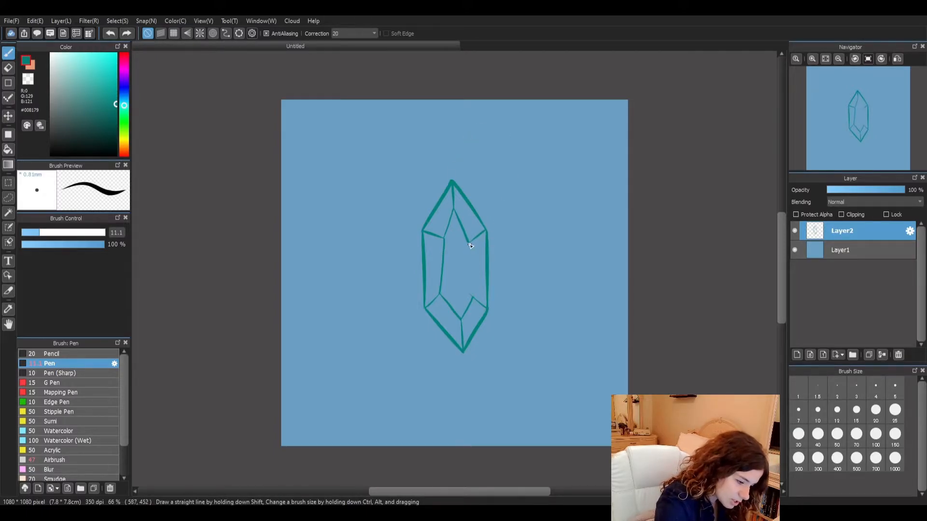
{"action": "left_click_drag", "start_coordinate": [469, 247], "coordinate": [477, 300]}
{"action": "key", "text": "ctrl+z"}
{"action": "left_click_drag", "start_coordinate": [472, 247], "coordinate": [472, 298]}
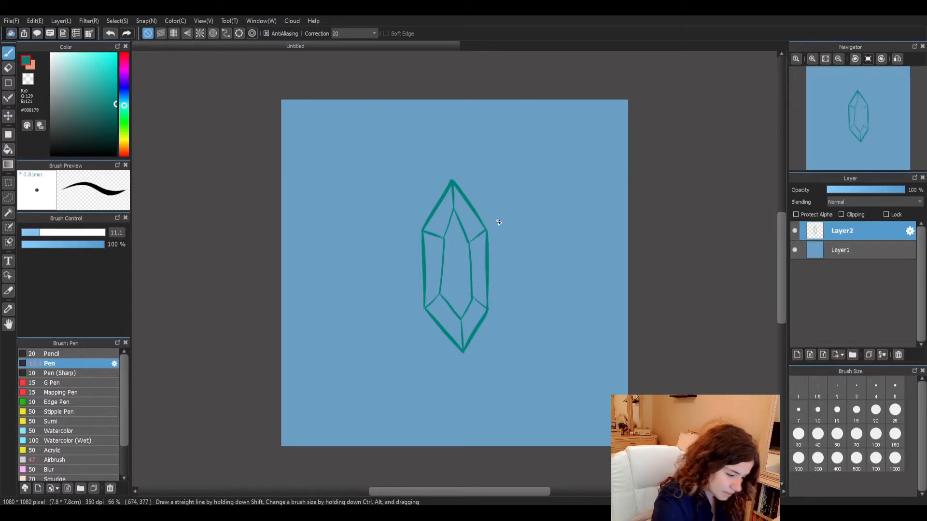
{"action": "key", "text": "ctrl+z"}
{"action": "left_click_drag", "start_coordinate": [469, 249], "coordinate": [477, 301]}
{"action": "key", "text": "ctrl+z"}
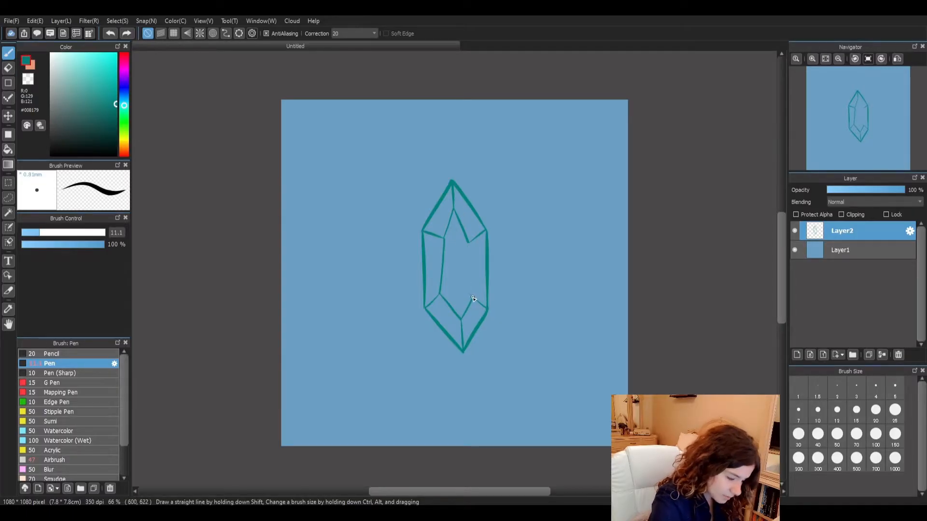
Step: Erase and redraw the inner facet's lower-right edge slightly farther out, and complete the inner facet with its right edge
{"action": "key", "text": "e"}
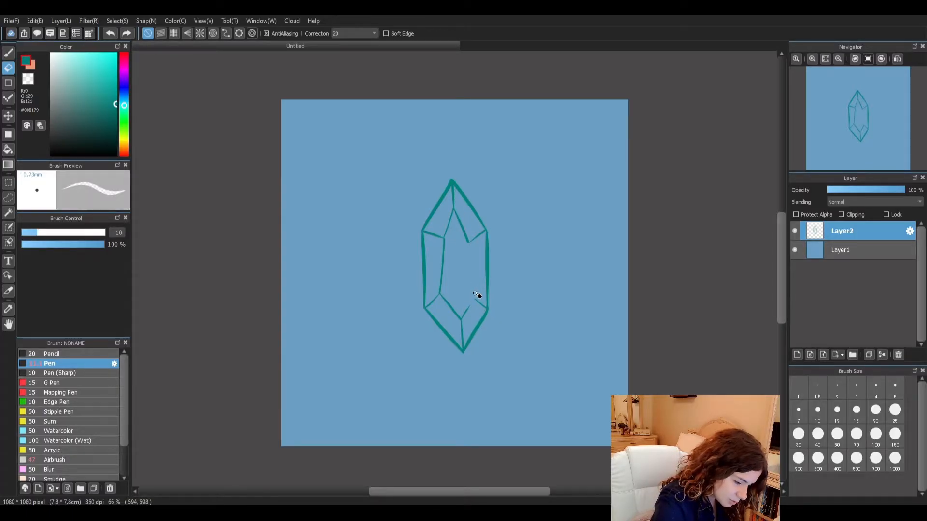
{"action": "key", "text": "p"}
{"action": "left_click_drag", "start_coordinate": [464, 317], "coordinate": [475, 299]}
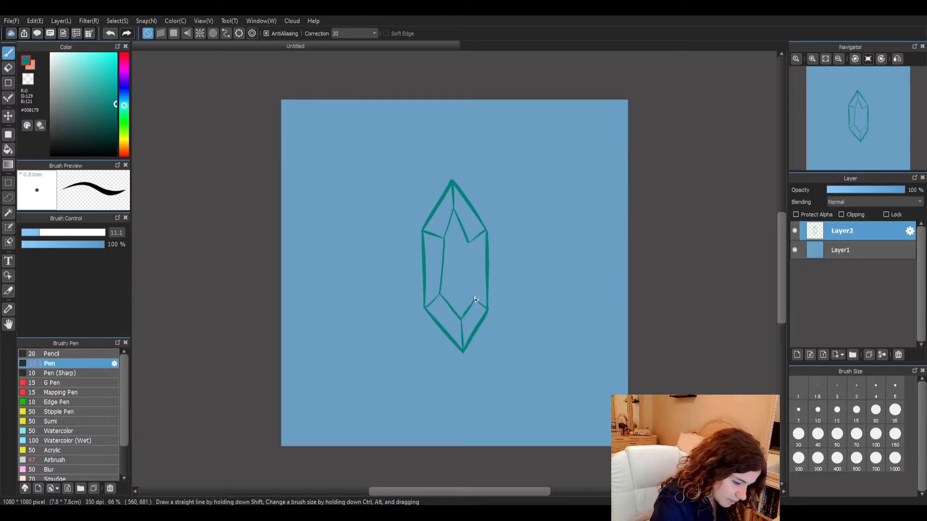
{"action": "left_click_drag", "start_coordinate": [469, 244], "coordinate": [478, 301]}
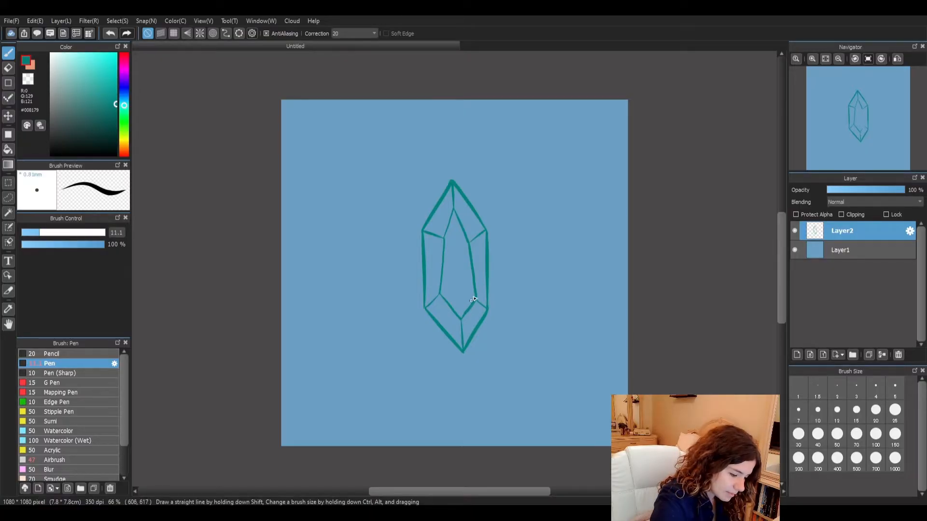
{"action": "left_click_drag", "start_coordinate": [453, 213], "coordinate": [441, 292]}
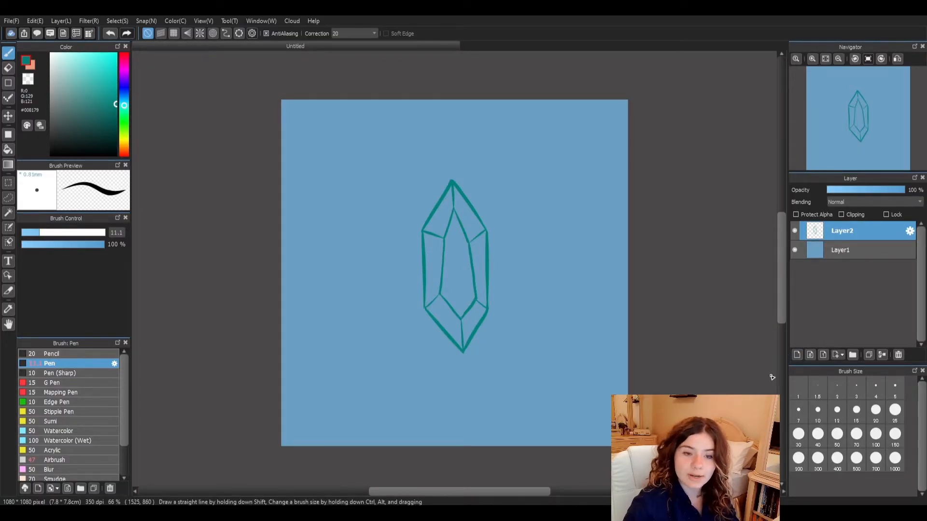
Step: Add a new layer and place it between the crystal line art layer and the blue background layer
{"action": "left_click", "coordinate": [797, 355]}
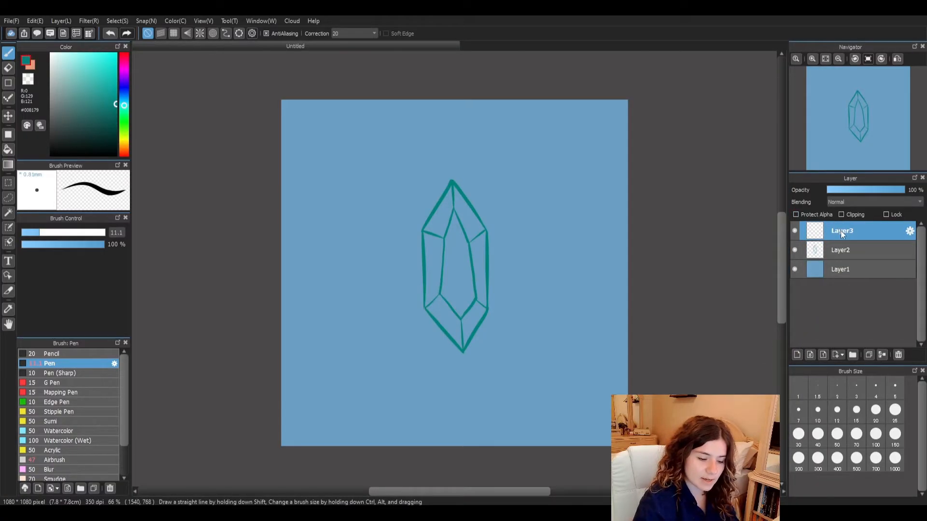
{"action": "left_click_drag", "start_coordinate": [858, 230], "coordinate": [859, 257]}
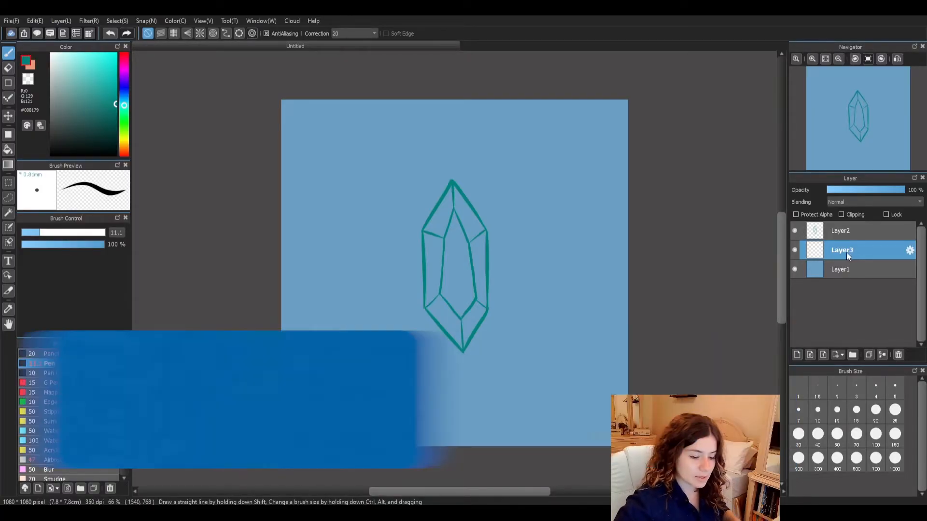
Step: Rename the line art layer Layer2 to "Line" and the empty layer beneath it to "Colour"
{"action": "double_click", "coordinate": [839, 231]}
{"action": "type", "text": "Line"}
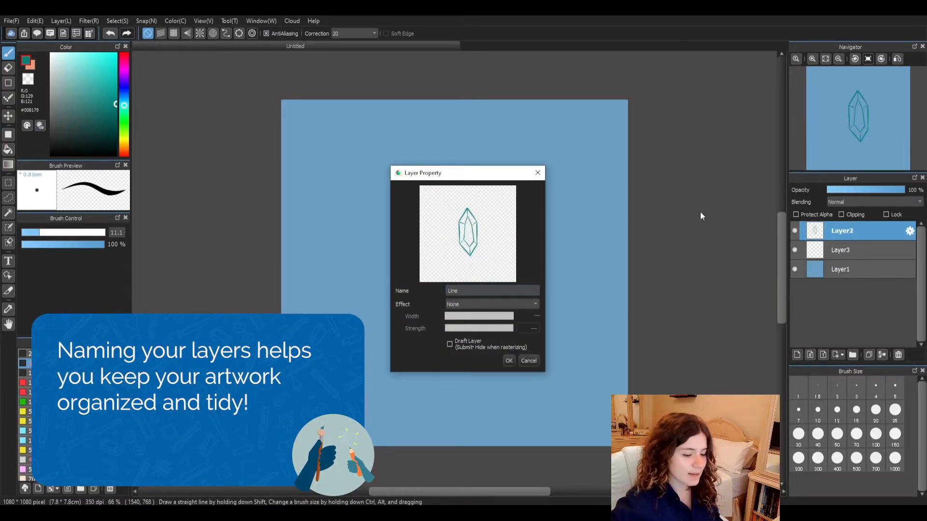
{"action": "left_click", "coordinate": [508, 361]}
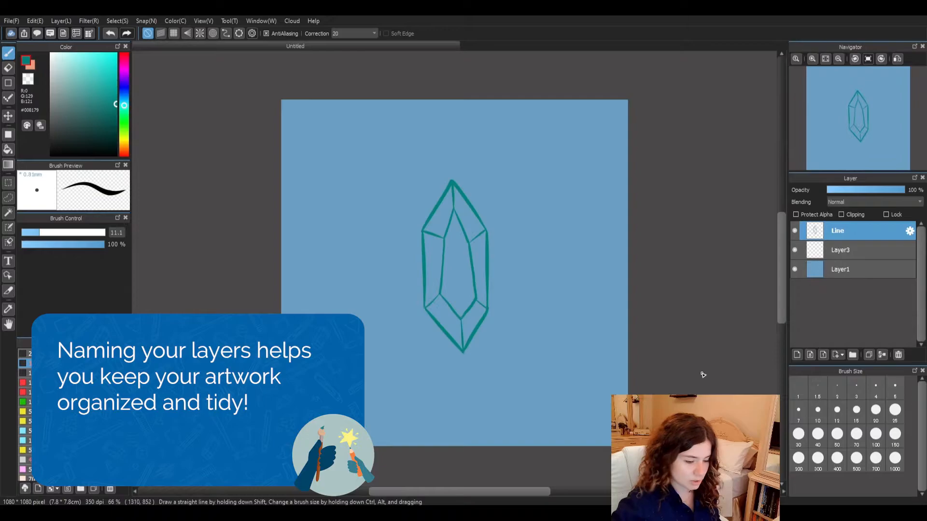
{"action": "double_click", "coordinate": [851, 250]}
{"action": "type", "text": "Colour"}
{"action": "left_click", "coordinate": [508, 361]}
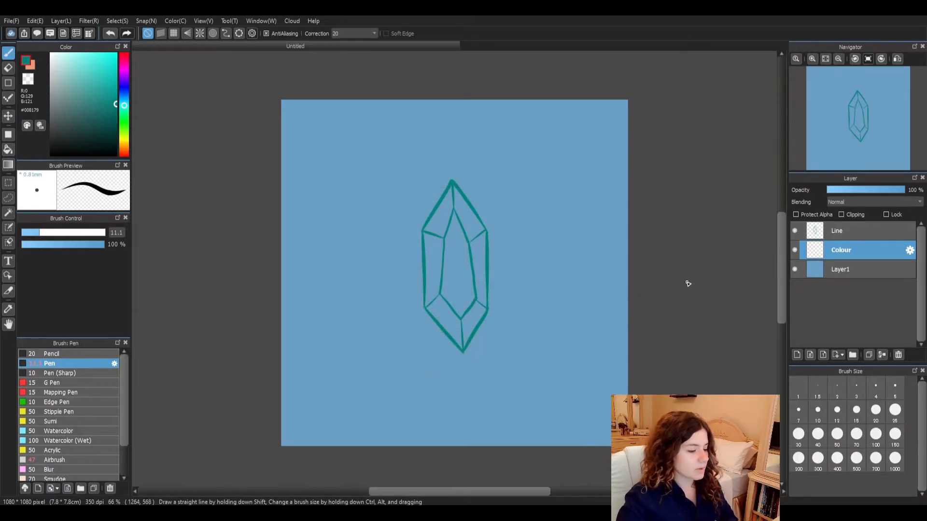
Step: Fill most of the crystal's interior on the Colour layer with bright teal #2FD4C9 using the Pen at size 39
{"action": "left_click_drag", "start_coordinate": [108, 82], "coordinate": [102, 70]}
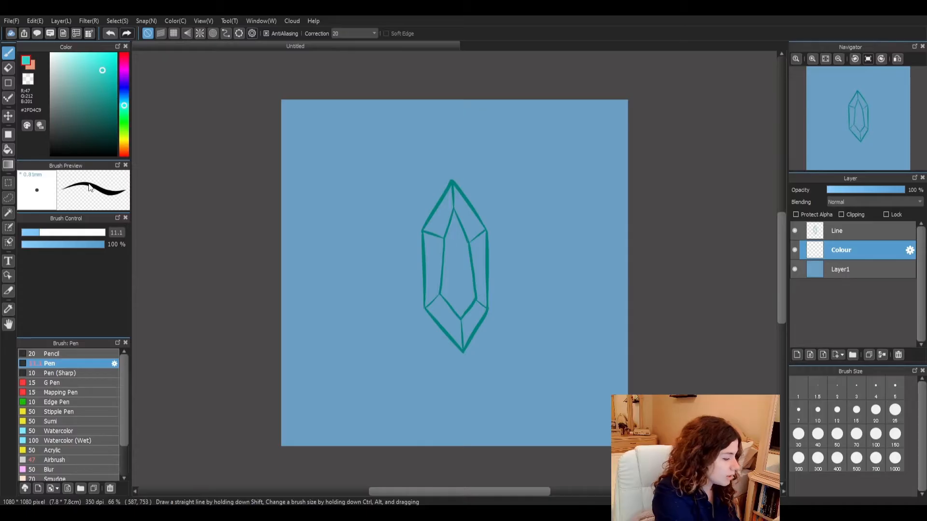
{"action": "left_click", "coordinate": [47, 234]}
{"action": "mouse_move", "coordinate": [47, 238]}
{"action": "left_mouse_down"}
{"action": "mouse_move", "coordinate": [100, 285]}
{"action": "mouse_move", "coordinate": [76, 292]}
{"action": "mouse_move", "coordinate": [94, 250]}
{"action": "left_mouse_up"}
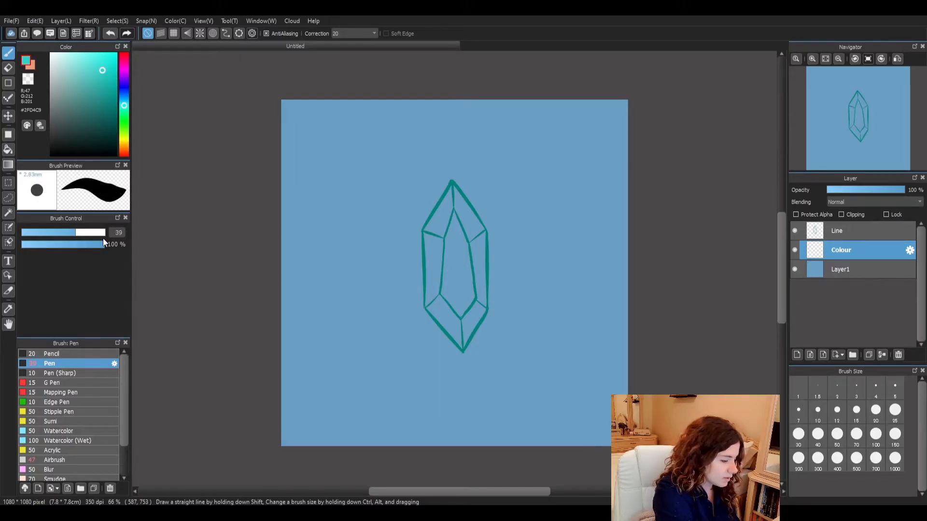
{"action": "mouse_move", "coordinate": [454, 208]}
{"action": "left_mouse_down"}
{"action": "mouse_move", "coordinate": [443, 252]}
{"action": "mouse_move", "coordinate": [448, 204]}
{"action": "mouse_move", "coordinate": [436, 228]}
{"action": "mouse_move", "coordinate": [448, 201]}
{"action": "mouse_move", "coordinate": [429, 232]}
{"action": "mouse_move", "coordinate": [436, 286]}
{"action": "mouse_move", "coordinate": [447, 220]}
{"action": "mouse_move", "coordinate": [461, 287]}
{"action": "mouse_move", "coordinate": [459, 214]}
{"action": "mouse_move", "coordinate": [458, 281]}
{"action": "mouse_move", "coordinate": [434, 266]}
{"action": "mouse_move", "coordinate": [442, 302]}
{"action": "mouse_move", "coordinate": [454, 291]}
{"action": "mouse_move", "coordinate": [461, 330]}
{"action": "mouse_move", "coordinate": [477, 280]}
{"action": "mouse_move", "coordinate": [460, 205]}
{"action": "mouse_move", "coordinate": [477, 257]}
{"action": "mouse_move", "coordinate": [458, 304]}
{"action": "left_mouse_up"}
Step: Fill the remaining gaps along the crystal's lower and right edges using the Pen at size 21
{"action": "left_click_drag", "start_coordinate": [75, 232], "coordinate": [59, 234]}
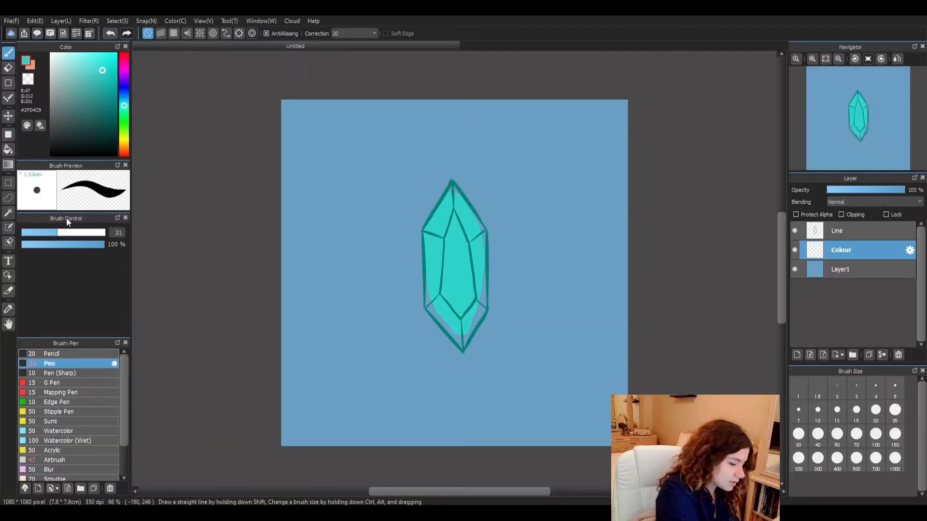
{"action": "mouse_move", "coordinate": [424, 286]}
{"action": "left_mouse_down"}
{"action": "mouse_move", "coordinate": [438, 323]}
{"action": "mouse_move", "coordinate": [434, 308]}
{"action": "mouse_move", "coordinate": [454, 334]}
{"action": "mouse_move", "coordinate": [461, 326]}
{"action": "mouse_move", "coordinate": [461, 345]}
{"action": "left_mouse_up"}
{"action": "mouse_move", "coordinate": [454, 191]}
{"action": "left_mouse_down"}
{"action": "mouse_move", "coordinate": [484, 235]}
{"action": "mouse_move", "coordinate": [481, 311]}
{"action": "mouse_move", "coordinate": [470, 322]}
{"action": "mouse_move", "coordinate": [482, 294]}
{"action": "left_mouse_up"}
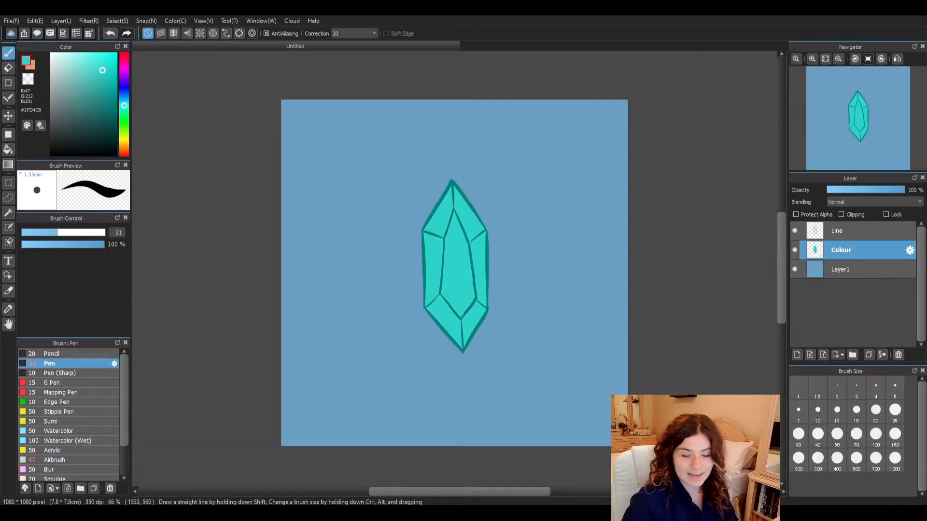
Step: Add a new layer directly above the Colour layer and name it "Glow"
{"action": "left_click", "coordinate": [797, 354]}
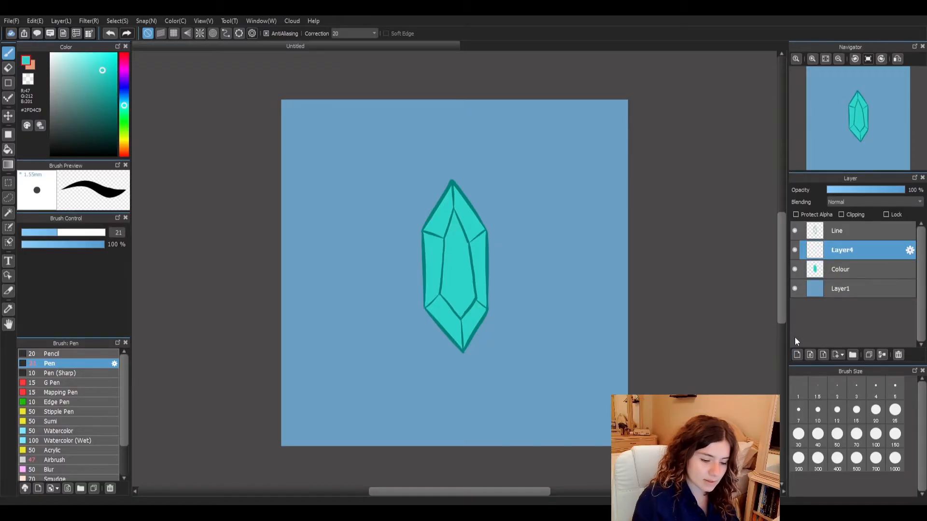
{"action": "double_click", "coordinate": [847, 250]}
{"action": "type", "text": "Glow"}
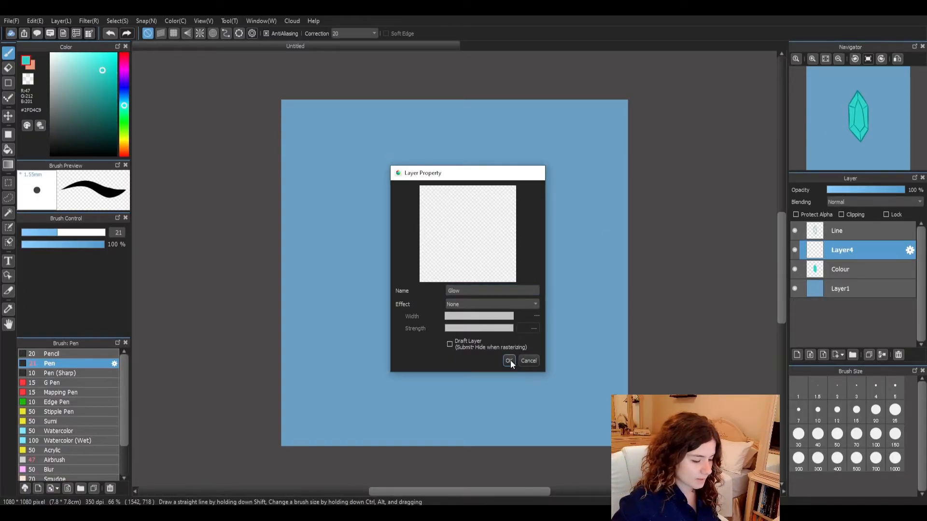
{"action": "left_click", "coordinate": [509, 360]}
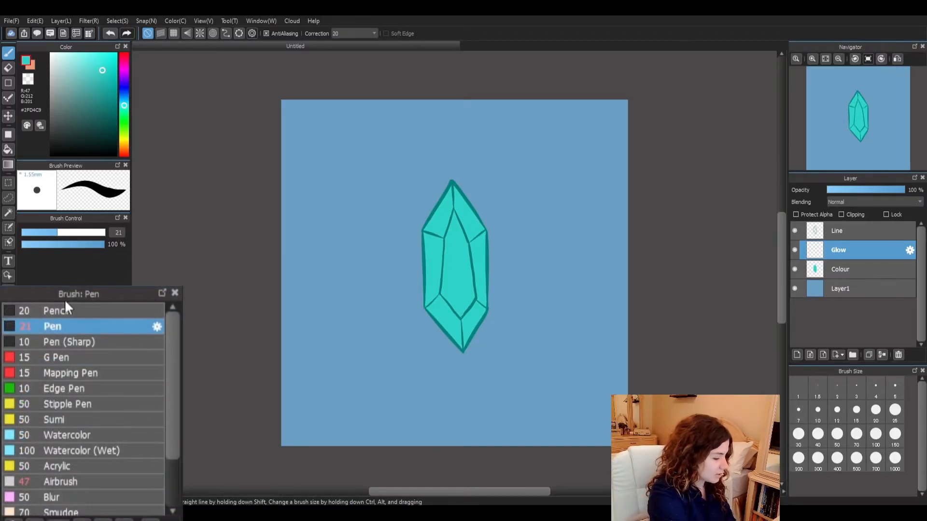
Step: Choose the Airbrush from the brush list and set its size to 113
{"action": "left_click_drag", "start_coordinate": [172, 347], "coordinate": [179, 420]}
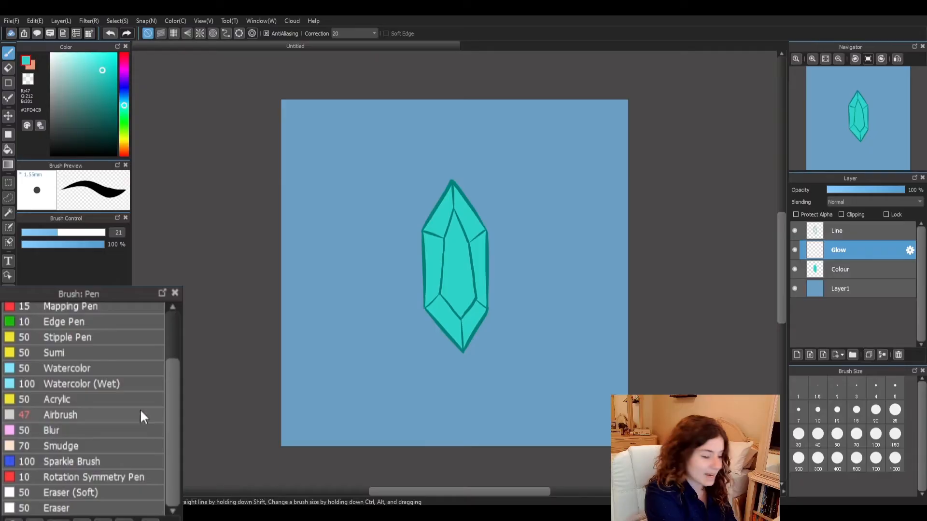
{"action": "left_click", "coordinate": [60, 418]}
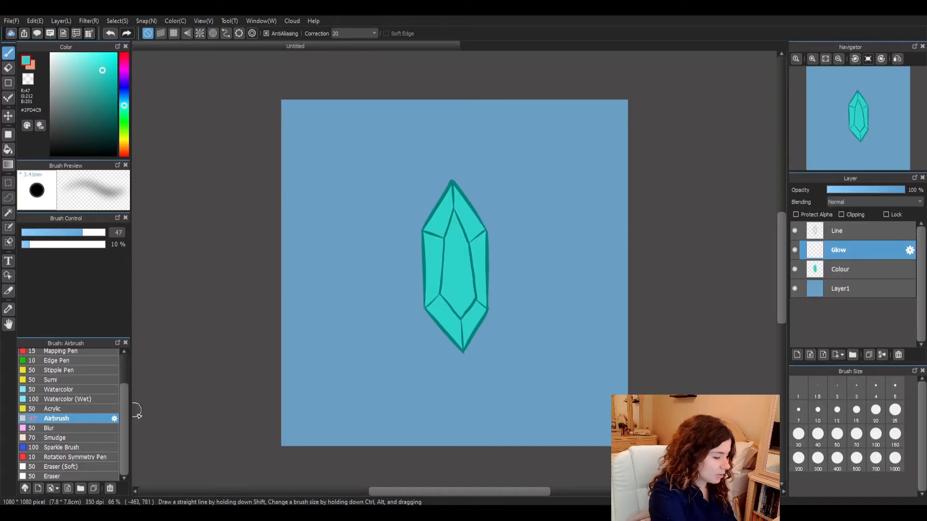
{"action": "left_click_drag", "start_coordinate": [92, 232], "coordinate": [102, 232]}
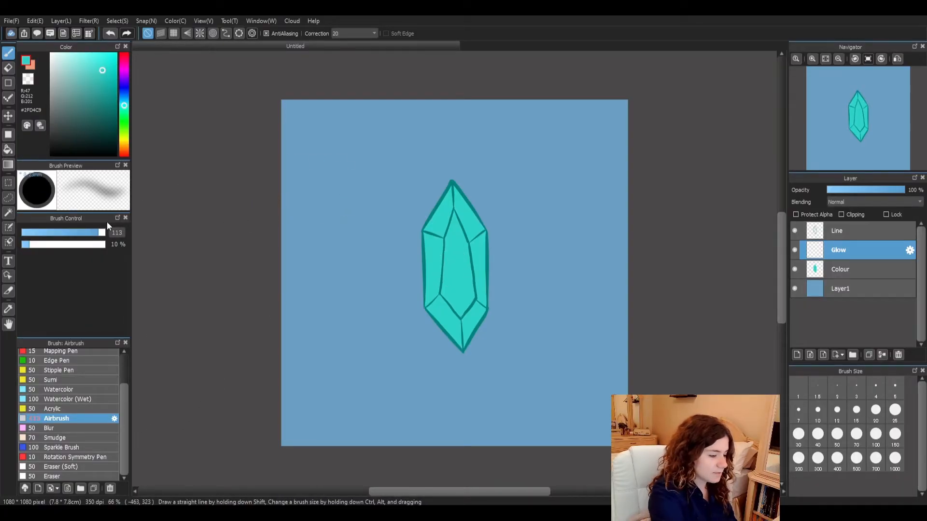
Step: Try soft teal and white Airbrush strokes on the background beside the crystal, and undo them all
{"action": "mouse_move", "coordinate": [313, 157]}
{"action": "left_mouse_down"}
{"action": "mouse_move", "coordinate": [338, 145]}
{"action": "mouse_move", "coordinate": [343, 195]}
{"action": "mouse_move", "coordinate": [398, 249]}
{"action": "mouse_move", "coordinate": [397, 359]}
{"action": "left_mouse_up"}
{"action": "left_click_drag", "start_coordinate": [70, 70], "coordinate": [50, 53]}
{"action": "mouse_move", "coordinate": [386, 144]}
{"action": "left_mouse_down"}
{"action": "mouse_move", "coordinate": [334, 195]}
{"action": "mouse_move", "coordinate": [321, 236]}
{"action": "mouse_move", "coordinate": [392, 216]}
{"action": "mouse_move", "coordinate": [335, 347]}
{"action": "mouse_move", "coordinate": [393, 338]}
{"action": "mouse_move", "coordinate": [399, 369]}
{"action": "left_mouse_up"}
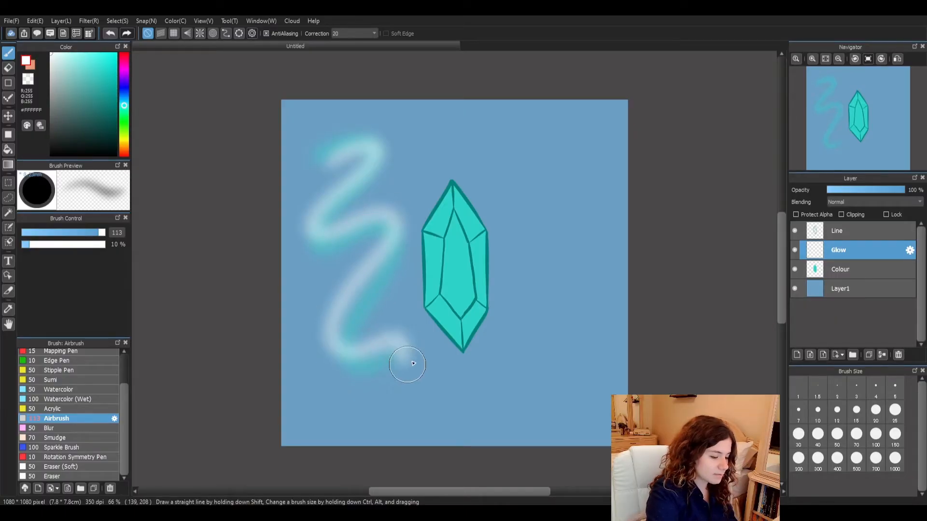
{"action": "mouse_move", "coordinate": [328, 177]}
{"action": "left_mouse_down"}
{"action": "mouse_move", "coordinate": [356, 145]}
{"action": "mouse_move", "coordinate": [339, 225]}
{"action": "mouse_move", "coordinate": [341, 289]}
{"action": "mouse_move", "coordinate": [405, 327]}
{"action": "left_mouse_up"}
{"action": "key", "text": "ctrl+z"}
{"action": "key", "text": "ctrl+z"}
{"action": "key", "text": "ctrl+z"}
{"action": "key", "text": "ctrl+z"}
{"action": "key", "text": "ctrl+z"}
{"action": "key", "text": "ctrl+z"}
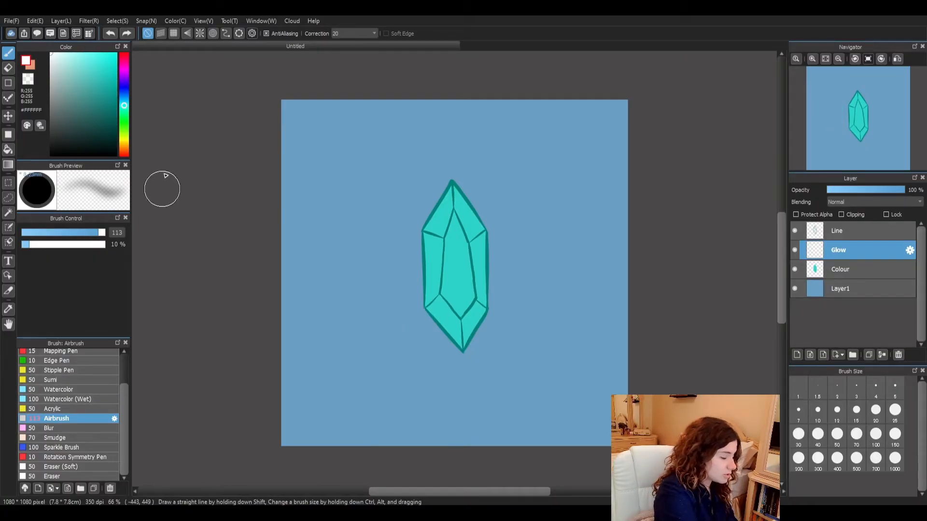
Step: Sample the crystal's teal fill colour, and set the Airbrush to size 102 and 15% opacity
{"action": "left_click", "coordinate": [8, 309]}
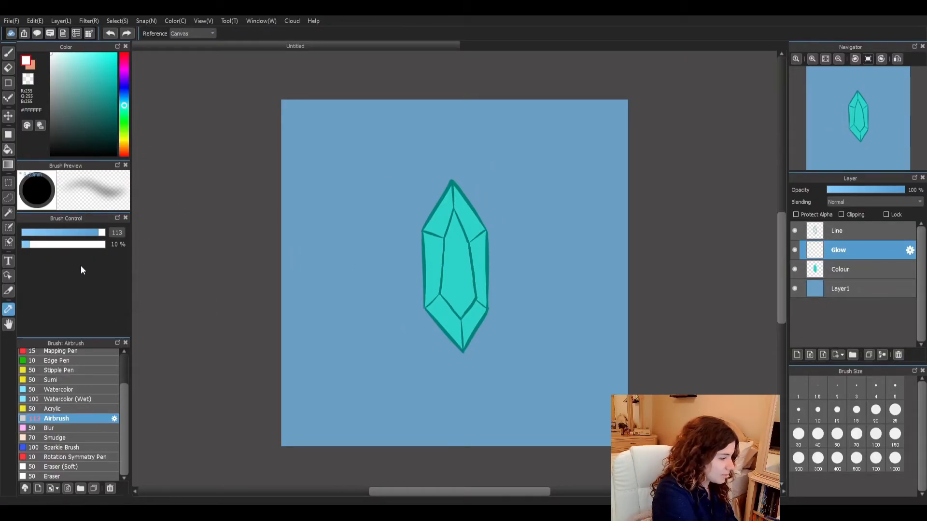
{"action": "left_click", "coordinate": [458, 246]}
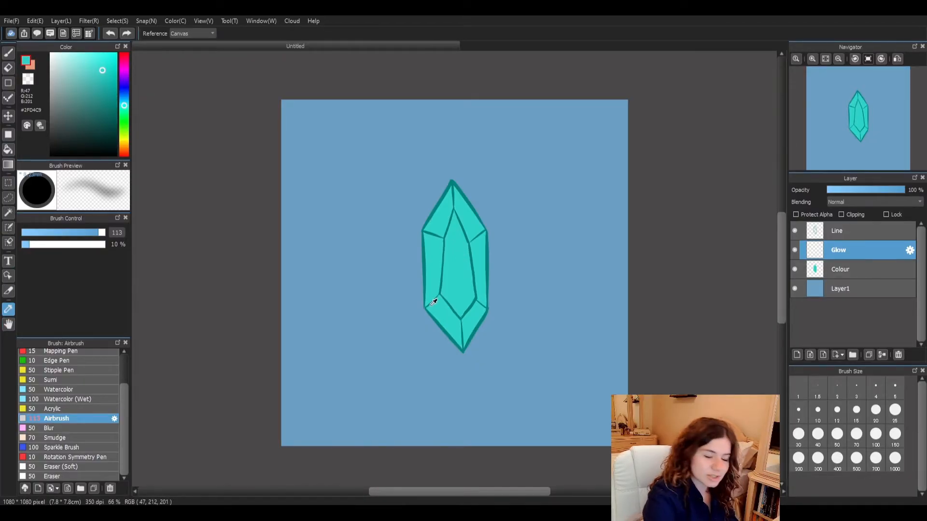
{"action": "left_click", "coordinate": [9, 54]}
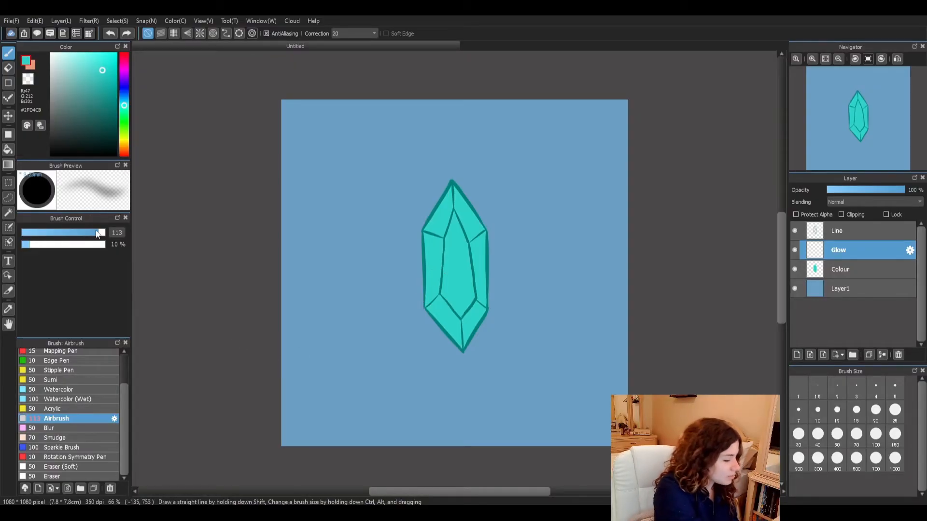
{"action": "left_click_drag", "start_coordinate": [98, 233], "coordinate": [98, 240]}
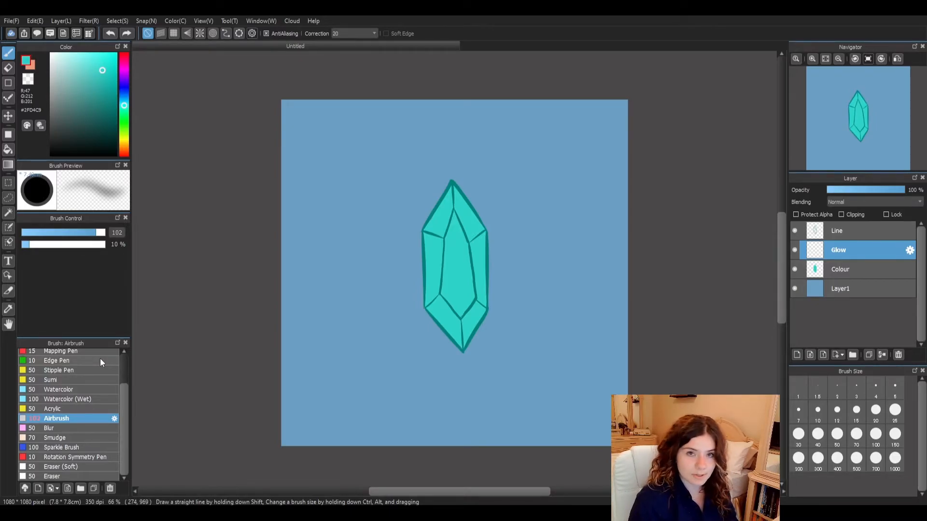
{"action": "left_click", "coordinate": [77, 245]}
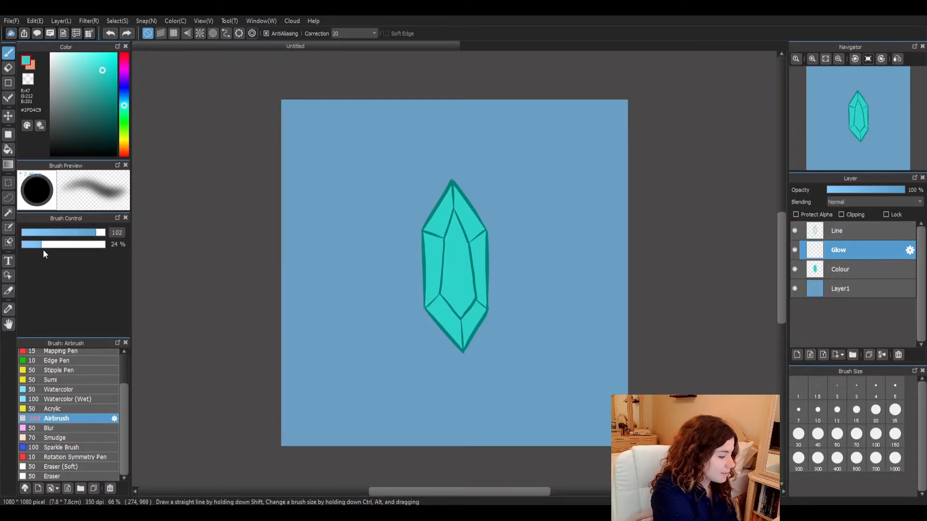
{"action": "left_click_drag", "start_coordinate": [35, 254], "coordinate": [37, 254]}
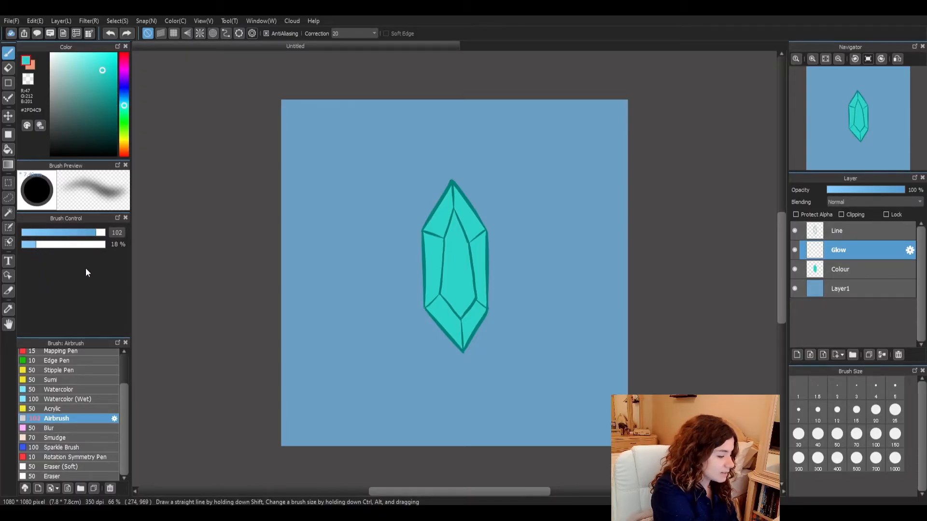
{"action": "left_click", "coordinate": [31, 245]}
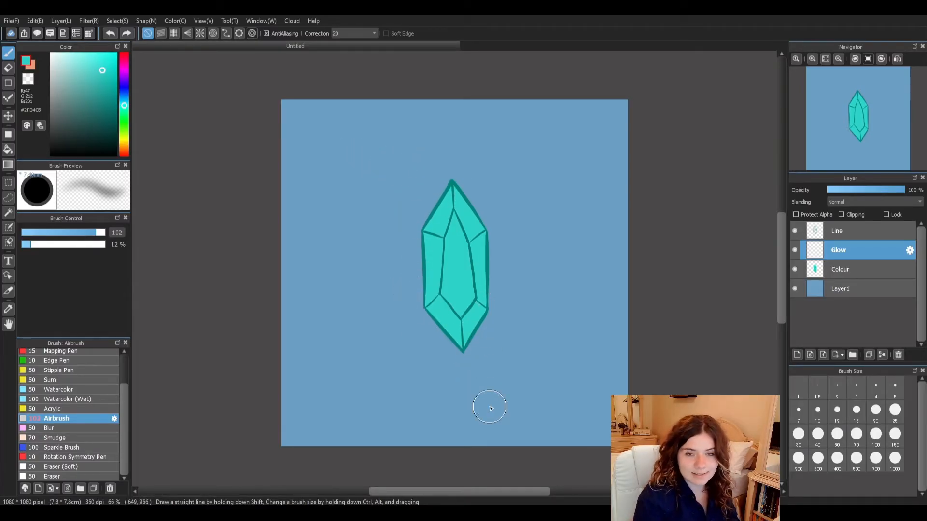
{"action": "left_click", "coordinate": [34, 245]}
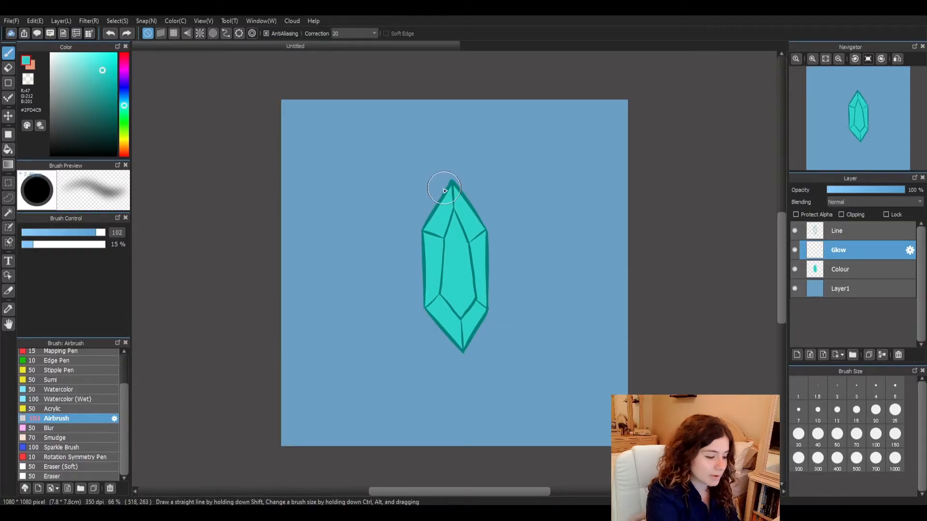
Step: Airbrush a soft teal glow around the crystal's whole outline on the Glow layer, from tip to tip on both sides
{"action": "mouse_move", "coordinate": [452, 180]}
{"action": "left_mouse_down"}
{"action": "mouse_move", "coordinate": [422, 226]}
{"action": "mouse_move", "coordinate": [420, 292]}
{"action": "mouse_move", "coordinate": [432, 331]}
{"action": "mouse_move", "coordinate": [464, 358]}
{"action": "left_mouse_up"}
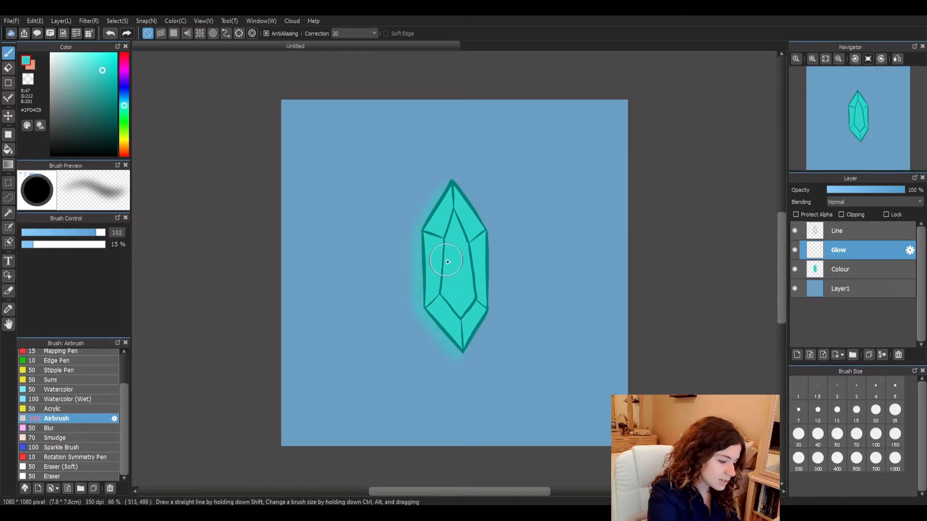
{"action": "mouse_move", "coordinate": [423, 223]}
{"action": "left_mouse_down"}
{"action": "mouse_move", "coordinate": [454, 180]}
{"action": "mouse_move", "coordinate": [488, 238]}
{"action": "mouse_move", "coordinate": [483, 327]}
{"action": "mouse_move", "coordinate": [456, 356]}
{"action": "mouse_move", "coordinate": [433, 336]}
{"action": "mouse_move", "coordinate": [421, 238]}
{"action": "mouse_move", "coordinate": [421, 309]}
{"action": "mouse_move", "coordinate": [420, 231]}
{"action": "mouse_move", "coordinate": [456, 178]}
{"action": "mouse_move", "coordinate": [488, 231]}
{"action": "mouse_move", "coordinate": [490, 311]}
{"action": "mouse_move", "coordinate": [451, 359]}
{"action": "mouse_move", "coordinate": [420, 311]}
{"action": "mouse_move", "coordinate": [415, 270]}
{"action": "mouse_move", "coordinate": [420, 224]}
{"action": "mouse_move", "coordinate": [449, 181]}
{"action": "mouse_move", "coordinate": [477, 203]}
{"action": "mouse_move", "coordinate": [492, 302]}
{"action": "left_mouse_up"}
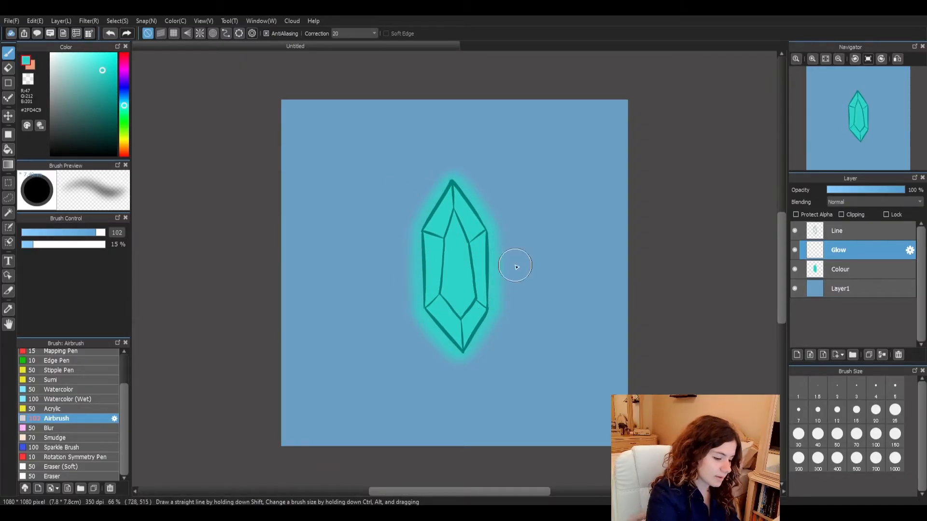
{"action": "mouse_move", "coordinate": [497, 270]}
{"action": "left_mouse_down"}
{"action": "mouse_move", "coordinate": [464, 356]}
{"action": "mouse_move", "coordinate": [482, 322]}
{"action": "mouse_move", "coordinate": [491, 243]}
{"action": "mouse_move", "coordinate": [452, 174]}
{"action": "mouse_move", "coordinate": [418, 241]}
{"action": "mouse_move", "coordinate": [417, 290]}
{"action": "mouse_move", "coordinate": [435, 335]}
{"action": "mouse_move", "coordinate": [464, 360]}
{"action": "mouse_move", "coordinate": [464, 350]}
{"action": "left_mouse_up"}
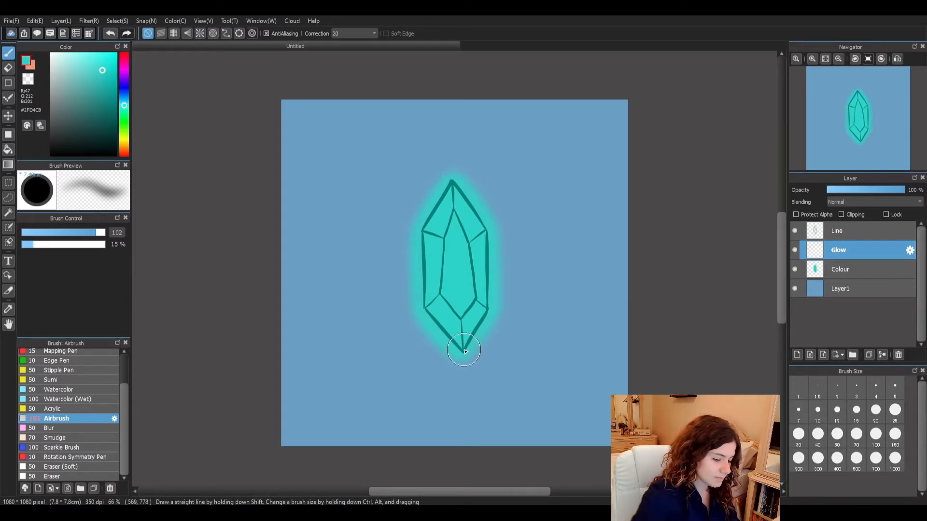
{"action": "mouse_move", "coordinate": [455, 182]}
{"action": "left_mouse_down"}
{"action": "mouse_move", "coordinate": [496, 245]}
{"action": "mouse_move", "coordinate": [484, 334]}
{"action": "mouse_move", "coordinate": [462, 342]}
{"action": "mouse_move", "coordinate": [422, 304]}
{"action": "mouse_move", "coordinate": [434, 214]}
{"action": "mouse_move", "coordinate": [450, 185]}
{"action": "left_mouse_up"}
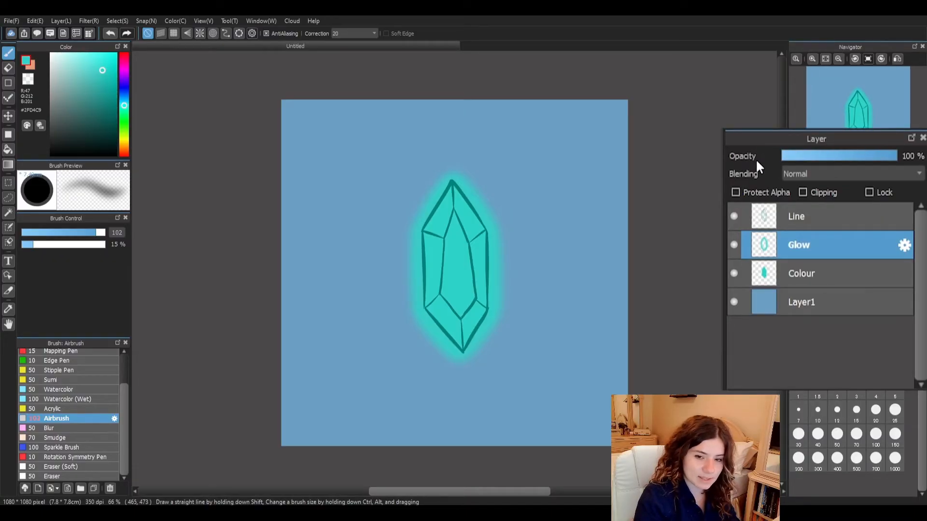
Step: Set the Glow layer's blending mode to Screen
{"action": "left_click", "coordinate": [918, 176]}
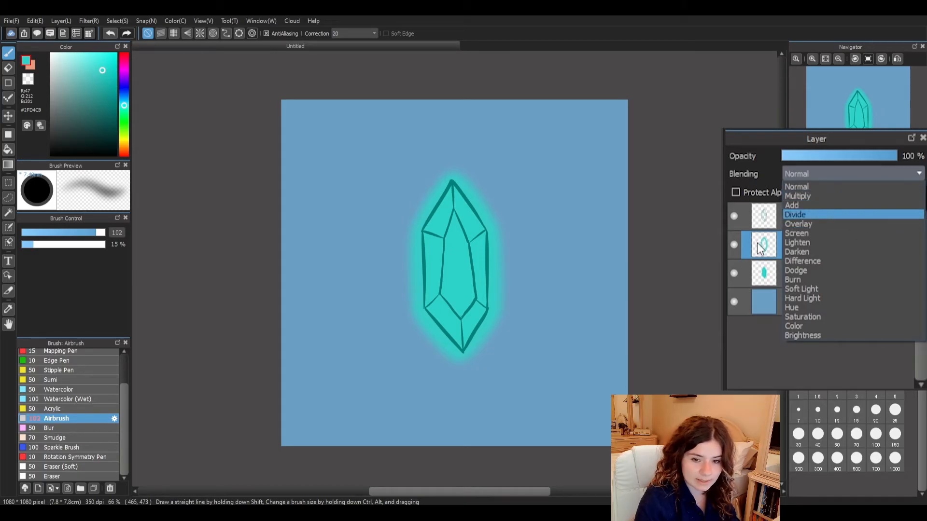
{"action": "left_click", "coordinate": [797, 233]}
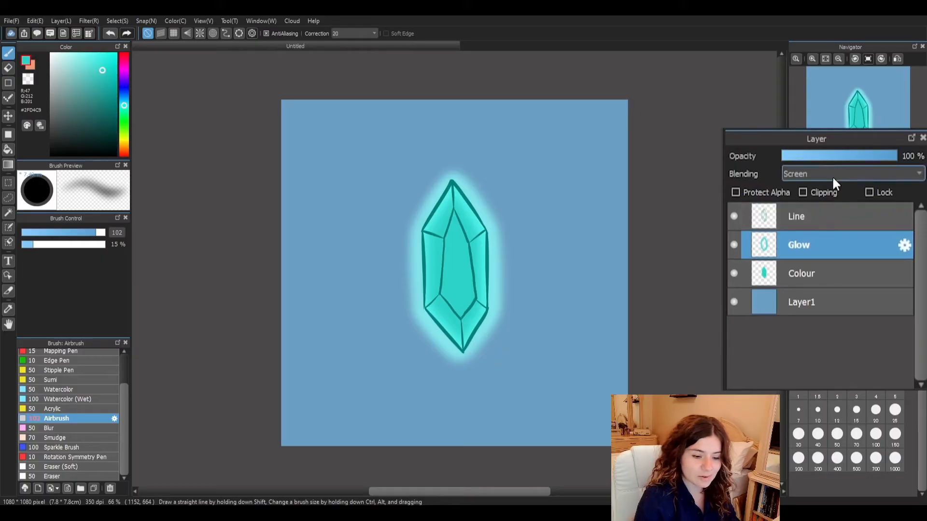
{"action": "left_click", "coordinate": [842, 178]}
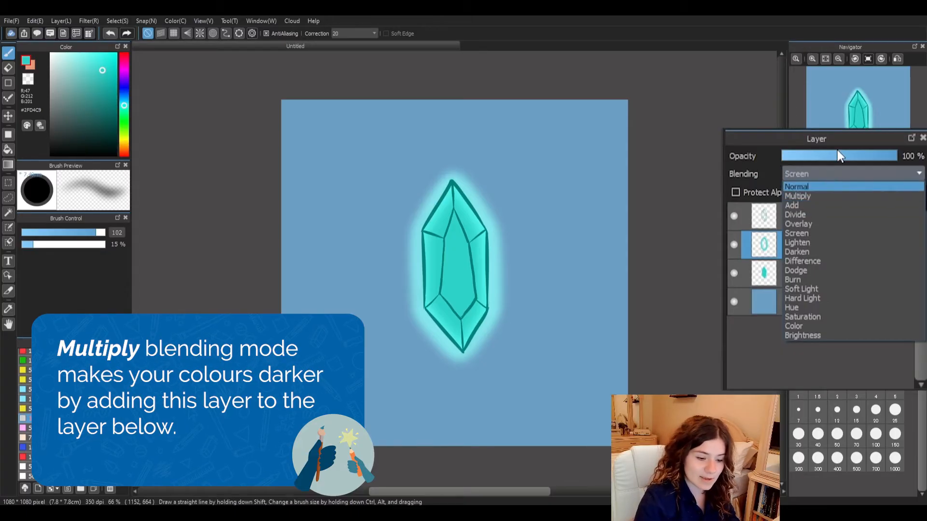
{"action": "left_click", "coordinate": [833, 176]}
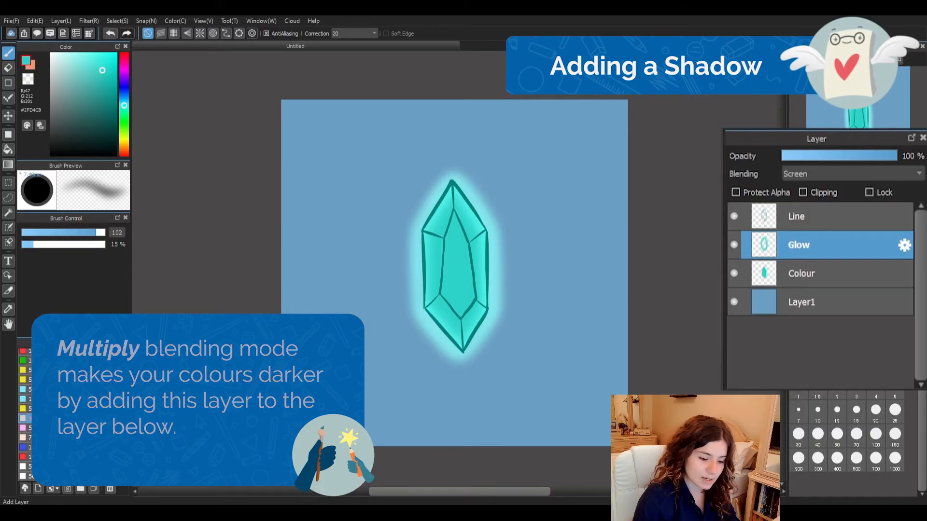
Step: Add a new layer directly above the Glow layer and name it "Shadow"
{"action": "left_click", "coordinate": [737, 397]}
{"action": "double_click", "coordinate": [796, 246]}
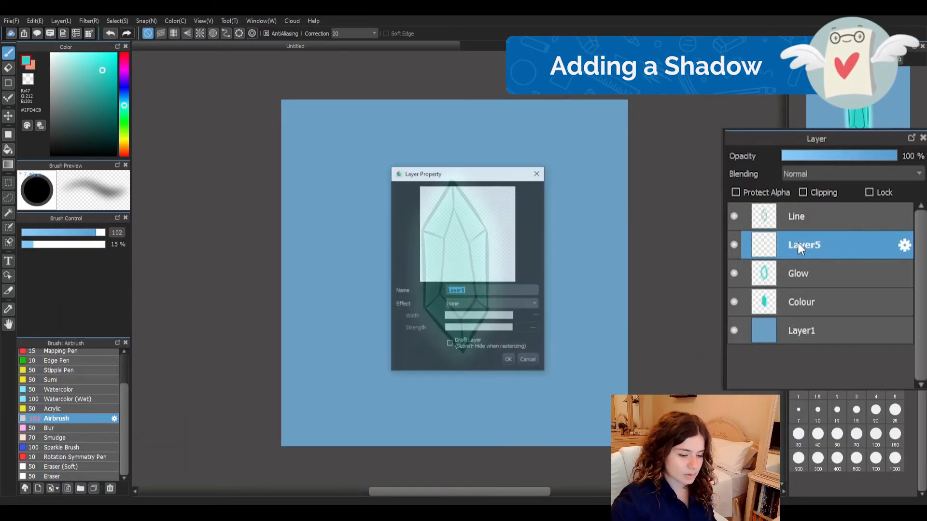
{"action": "type", "text": "Shadow"}
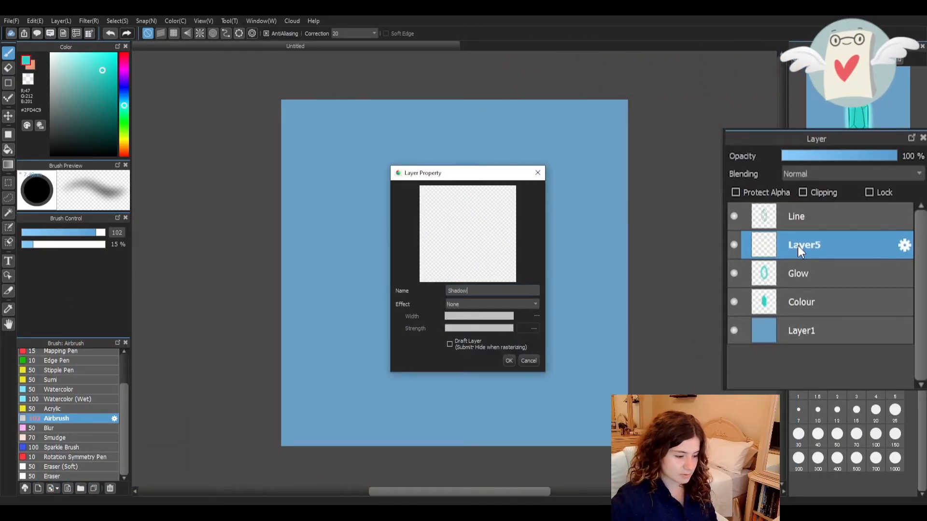
{"action": "left_click", "coordinate": [507, 361]}
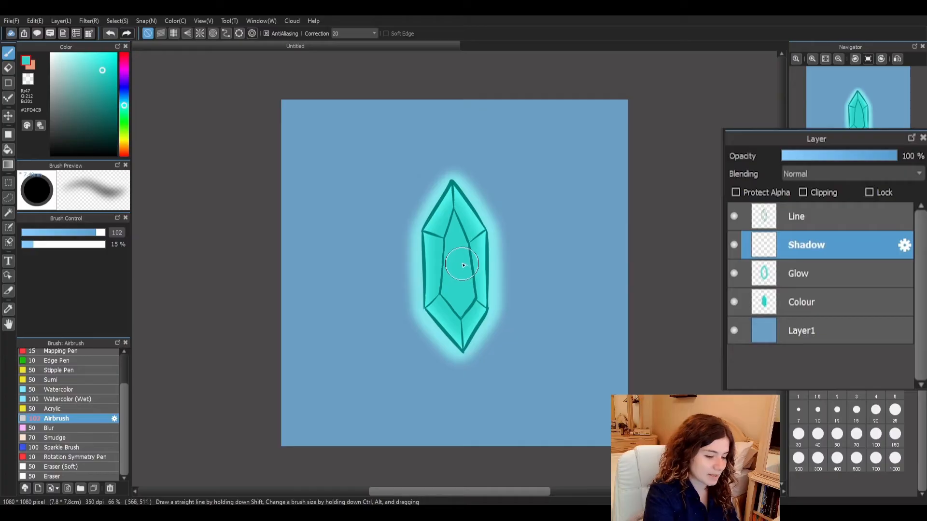
Step: Set the Airbrush size to 18 and the Shadow layer's blending mode to Multiply
{"action": "mouse_move", "coordinate": [94, 235]}
{"action": "left_mouse_down"}
{"action": "mouse_move", "coordinate": [57, 250]}
{"action": "mouse_move", "coordinate": [53, 240]}
{"action": "left_mouse_up"}
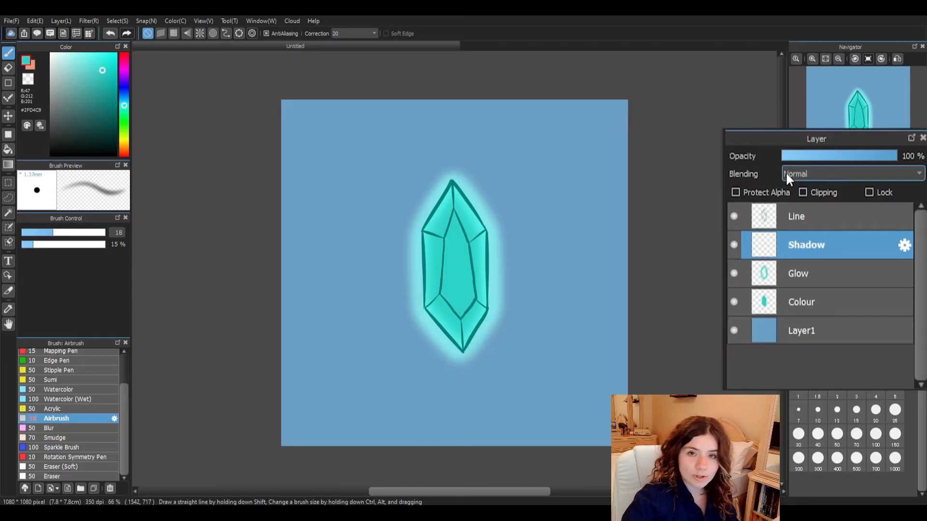
{"action": "left_click", "coordinate": [918, 175]}
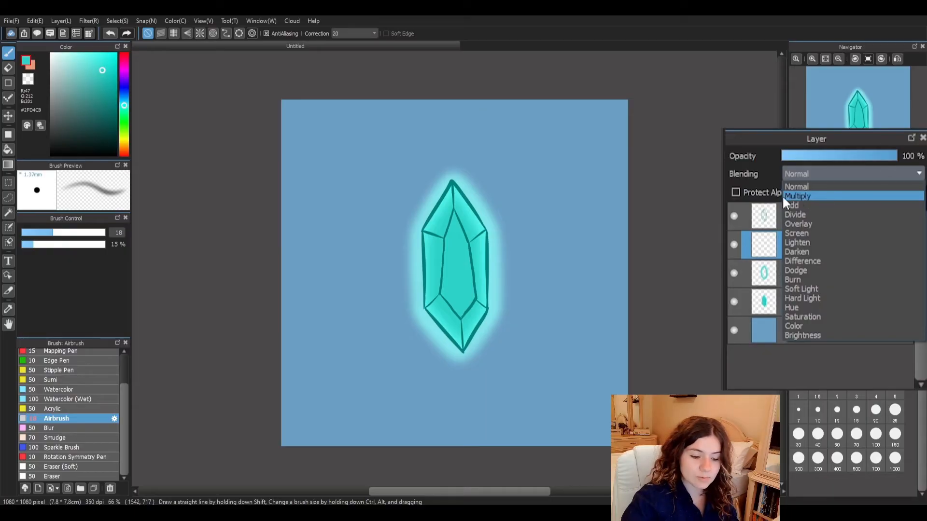
{"action": "left_click", "coordinate": [806, 195]}
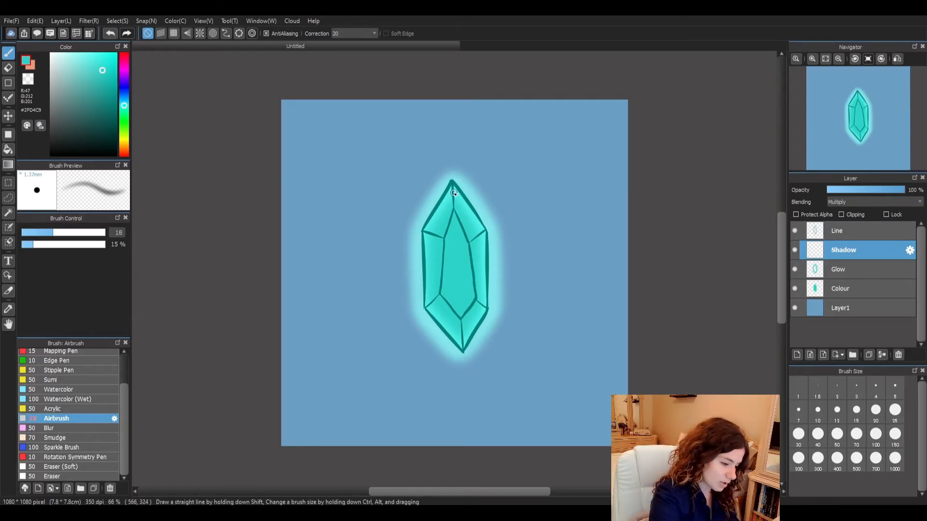
Step: Airbrush teal shading over the crystal's right-hand facets on the Shadow layer, from the upper tip down to the lower tip
{"action": "mouse_move", "coordinate": [471, 239]}
{"action": "left_mouse_down"}
{"action": "mouse_move", "coordinate": [456, 207]}
{"action": "mouse_move", "coordinate": [471, 240]}
{"action": "mouse_move", "coordinate": [453, 186]}
{"action": "mouse_move", "coordinate": [474, 244]}
{"action": "mouse_move", "coordinate": [464, 204]}
{"action": "mouse_move", "coordinate": [480, 231]}
{"action": "mouse_move", "coordinate": [458, 195]}
{"action": "mouse_move", "coordinate": [478, 242]}
{"action": "mouse_move", "coordinate": [463, 201]}
{"action": "mouse_move", "coordinate": [484, 232]}
{"action": "mouse_move", "coordinate": [473, 255]}
{"action": "mouse_move", "coordinate": [471, 237]}
{"action": "mouse_move", "coordinate": [477, 275]}
{"action": "mouse_move", "coordinate": [484, 231]}
{"action": "left_mouse_up"}
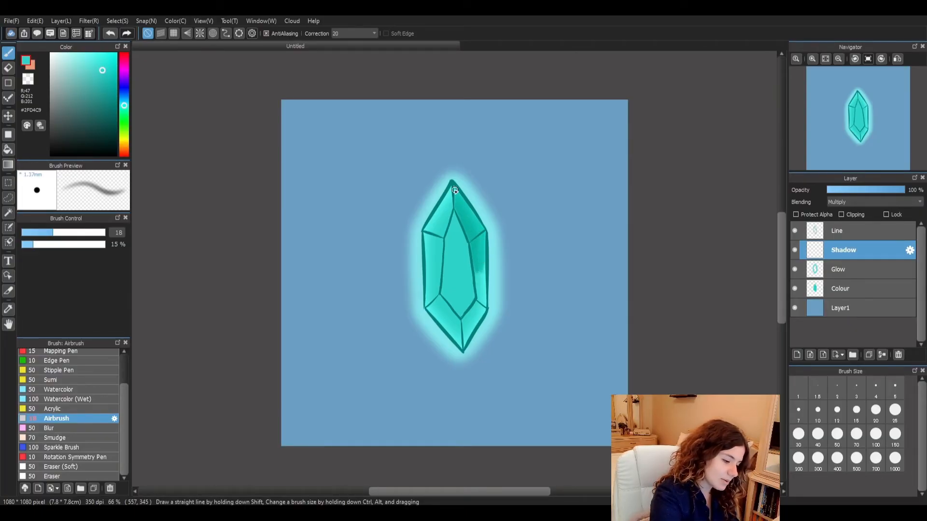
{"action": "mouse_move", "coordinate": [481, 280]}
{"action": "left_mouse_down"}
{"action": "mouse_move", "coordinate": [479, 296]}
{"action": "mouse_move", "coordinate": [476, 262]}
{"action": "mouse_move", "coordinate": [483, 301]}
{"action": "mouse_move", "coordinate": [483, 228]}
{"action": "left_mouse_up"}
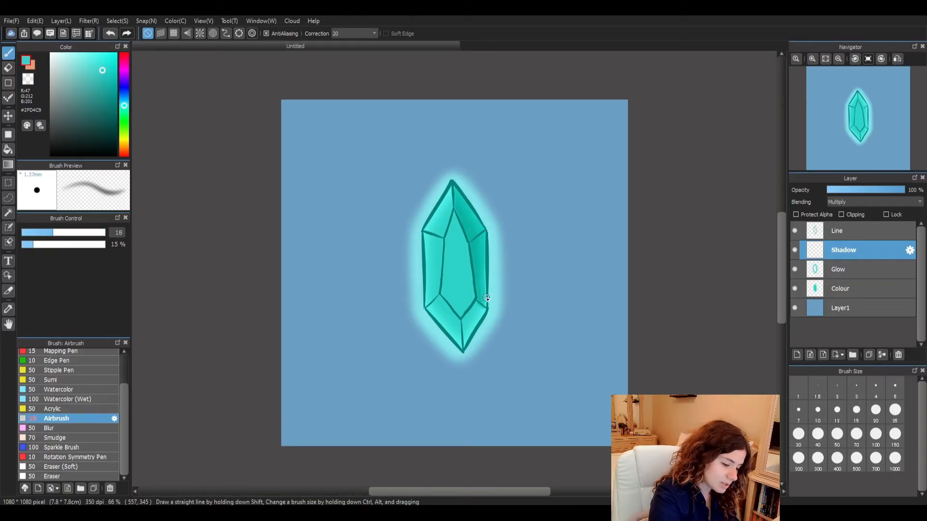
{"action": "mouse_move", "coordinate": [482, 307]}
{"action": "left_mouse_down"}
{"action": "mouse_move", "coordinate": [466, 342]}
{"action": "mouse_move", "coordinate": [482, 303]}
{"action": "mouse_move", "coordinate": [470, 332]}
{"action": "mouse_move", "coordinate": [477, 303]}
{"action": "mouse_move", "coordinate": [462, 321]}
{"action": "mouse_move", "coordinate": [464, 337]}
{"action": "mouse_move", "coordinate": [486, 287]}
{"action": "left_mouse_up"}
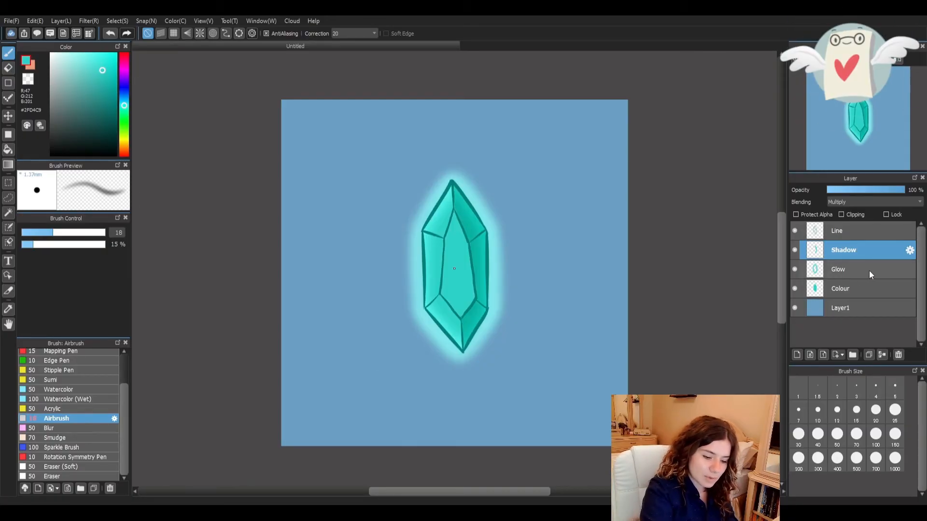
Step: Airbrush pale teal #B7EDE9 highlights down the crystal's left-hand facets on the Glow layer, using brush size 30 and 18% opacity
{"action": "left_click", "coordinate": [852, 268]}
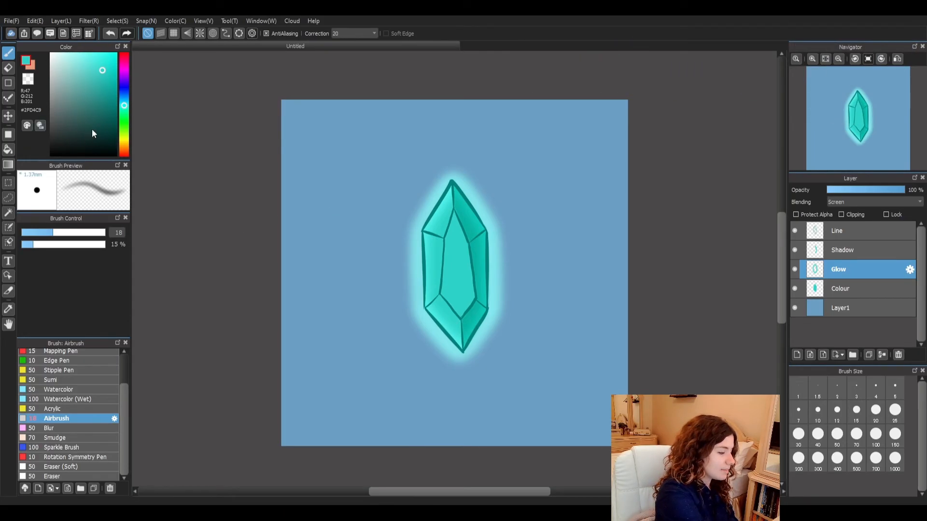
{"action": "mouse_move", "coordinate": [76, 64]}
{"action": "left_mouse_down"}
{"action": "mouse_move", "coordinate": [65, 63]}
{"action": "mouse_move", "coordinate": [74, 53]}
{"action": "mouse_move", "coordinate": [65, 60]}
{"action": "left_mouse_up"}
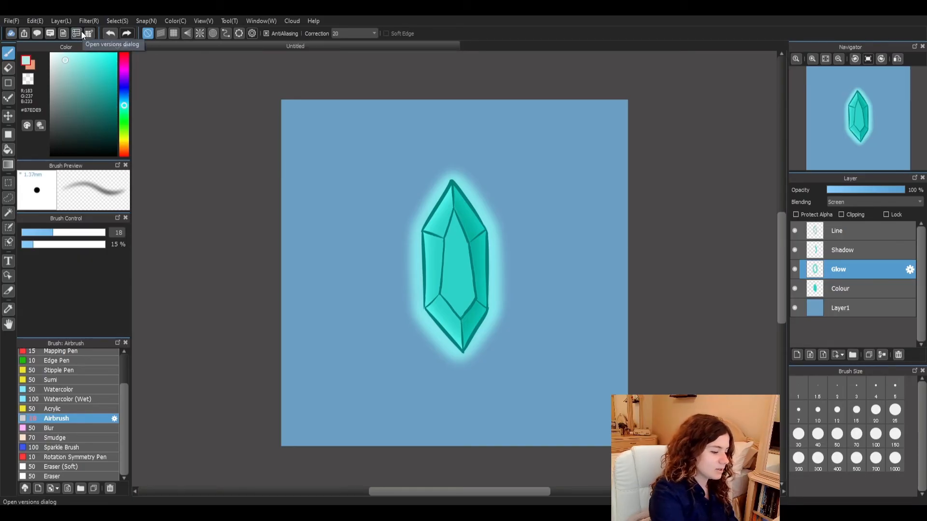
{"action": "left_click", "coordinate": [69, 233]}
{"action": "left_click_drag", "start_coordinate": [68, 232], "coordinate": [68, 253]}
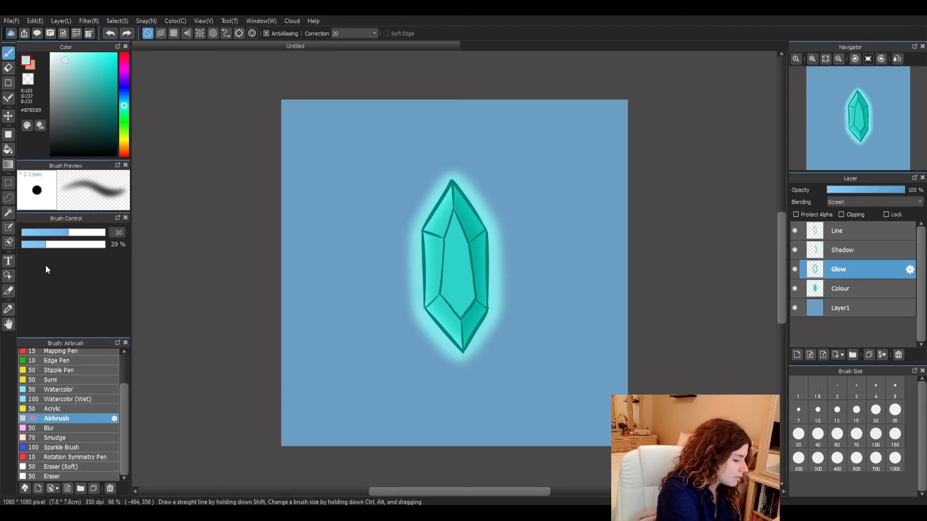
{"action": "left_click_drag", "start_coordinate": [41, 263], "coordinate": [37, 264]}
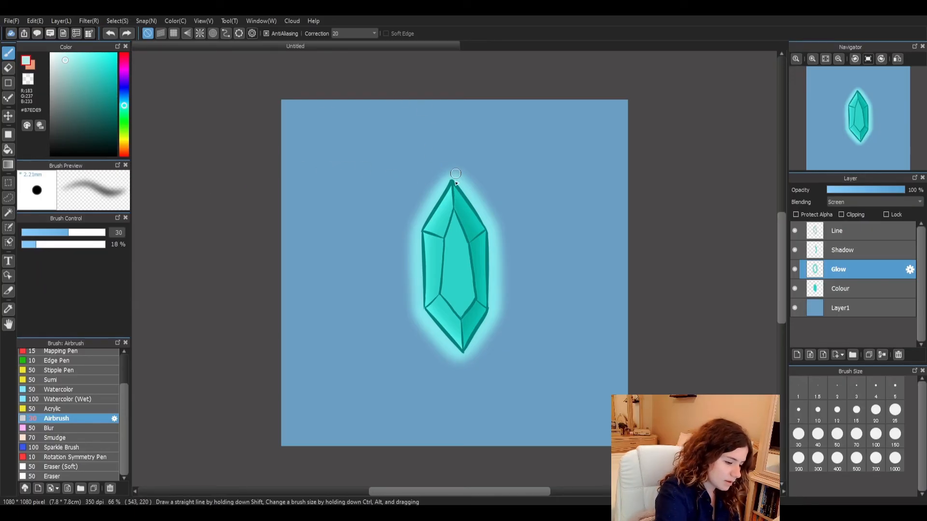
{"action": "mouse_move", "coordinate": [438, 223]}
{"action": "left_mouse_down"}
{"action": "mouse_move", "coordinate": [451, 198]}
{"action": "mouse_move", "coordinate": [433, 230]}
{"action": "mouse_move", "coordinate": [432, 290]}
{"action": "mouse_move", "coordinate": [432, 299]}
{"action": "mouse_move", "coordinate": [433, 237]}
{"action": "mouse_move", "coordinate": [433, 295]}
{"action": "mouse_move", "coordinate": [458, 330]}
{"action": "mouse_move", "coordinate": [434, 282]}
{"action": "mouse_move", "coordinate": [436, 233]}
{"action": "mouse_move", "coordinate": [451, 201]}
{"action": "mouse_move", "coordinate": [434, 238]}
{"action": "mouse_move", "coordinate": [451, 298]}
{"action": "left_mouse_up"}
{"action": "mouse_move", "coordinate": [449, 205]}
{"action": "left_mouse_down"}
{"action": "mouse_move", "coordinate": [434, 231]}
{"action": "mouse_move", "coordinate": [468, 325]}
{"action": "left_mouse_up"}
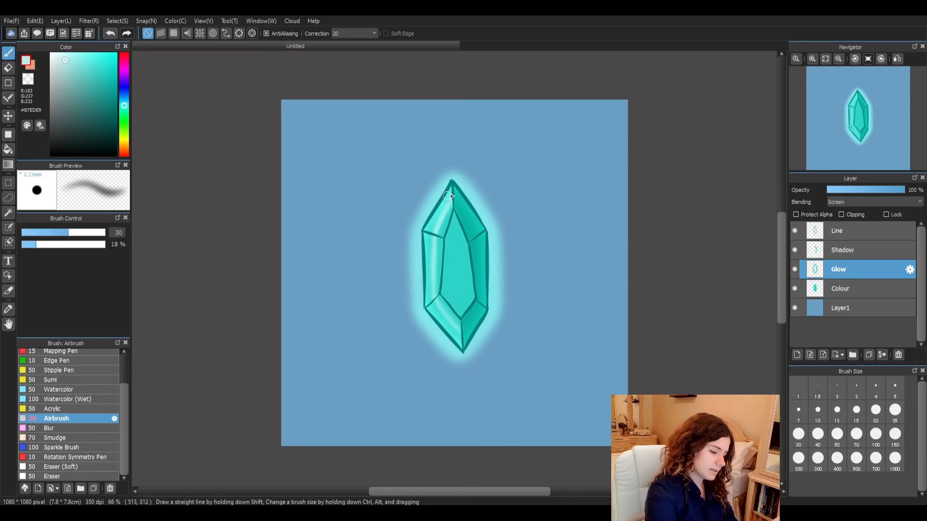